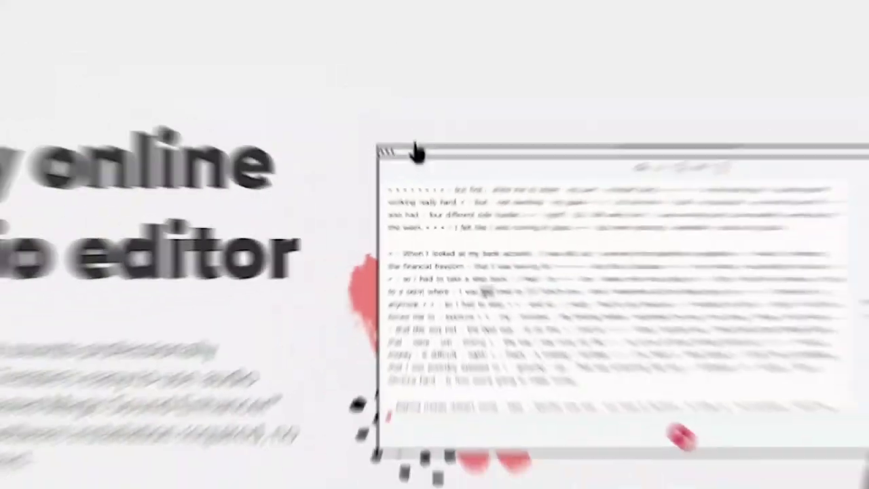
- Open Trebble's pricing page listing the Free, Starter $7.99 and Pro $19.99 plans
{"action": "scroll", "coordinate": [277, 251], "scroll_direction": "down", "scroll_amount": 1}
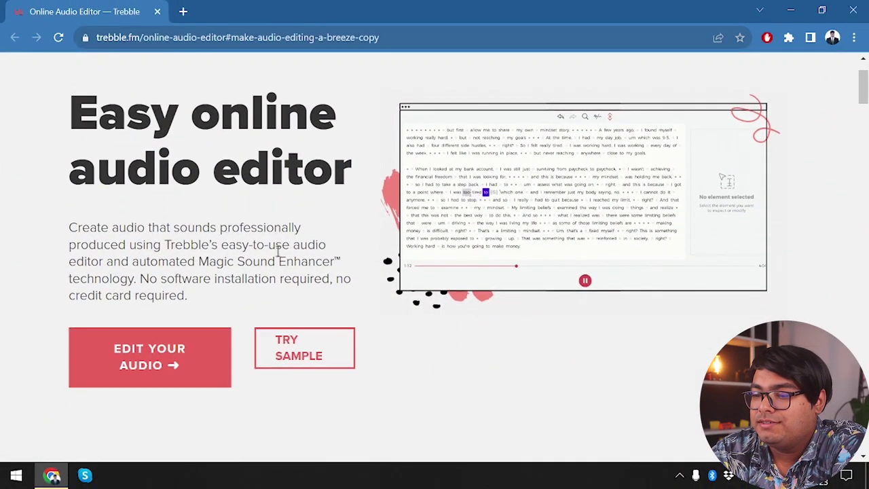
{"action": "scroll", "coordinate": [277, 251], "scroll_direction": "up", "scroll_amount": 1}
{"action": "scroll", "coordinate": [342, 208], "scroll_direction": "down", "scroll_amount": 1}
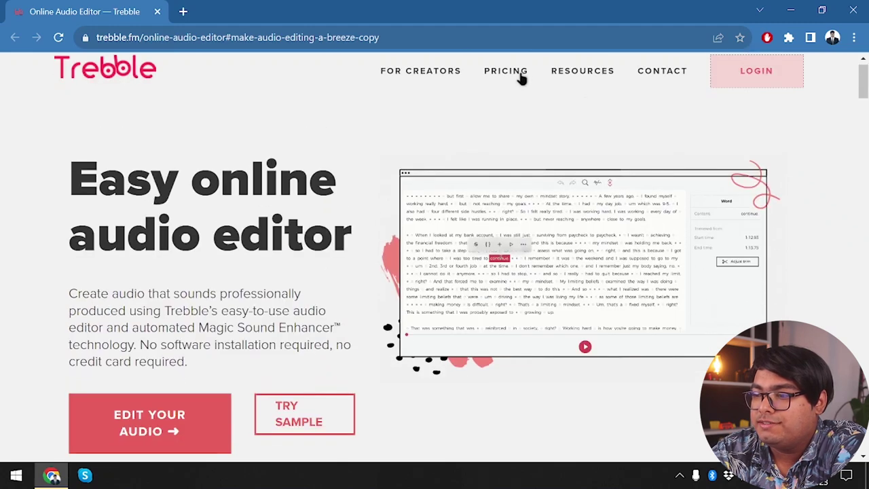
{"action": "left_click", "coordinate": [509, 72]}
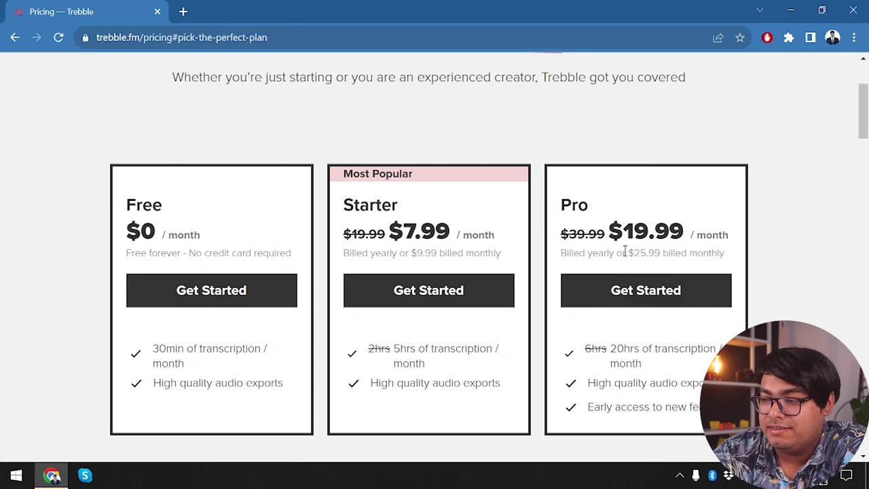
{"action": "left_click", "coordinate": [183, 11]}
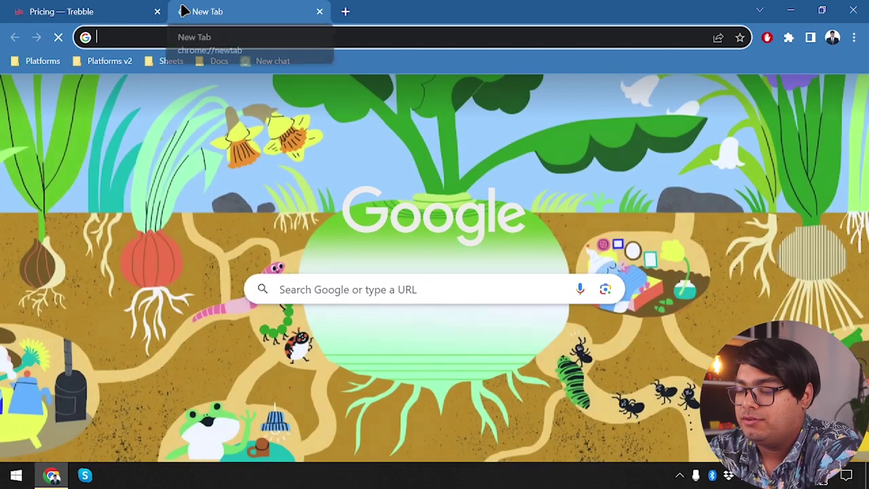
- Search 'trebble lifetime deal' and open AppSumo's $69 Trebble Online Audio Editor listing, closing the results
{"action": "type", "text": "trebb"}
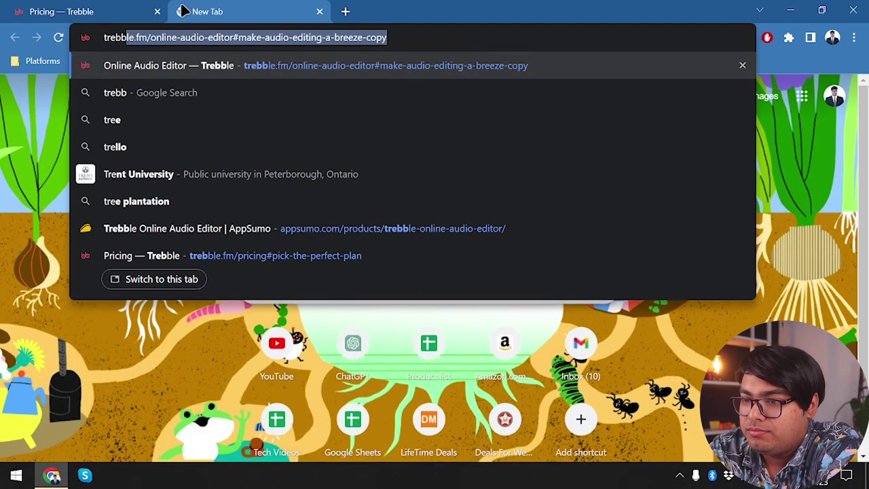
{"action": "type", "text": "le lifetime deal"}
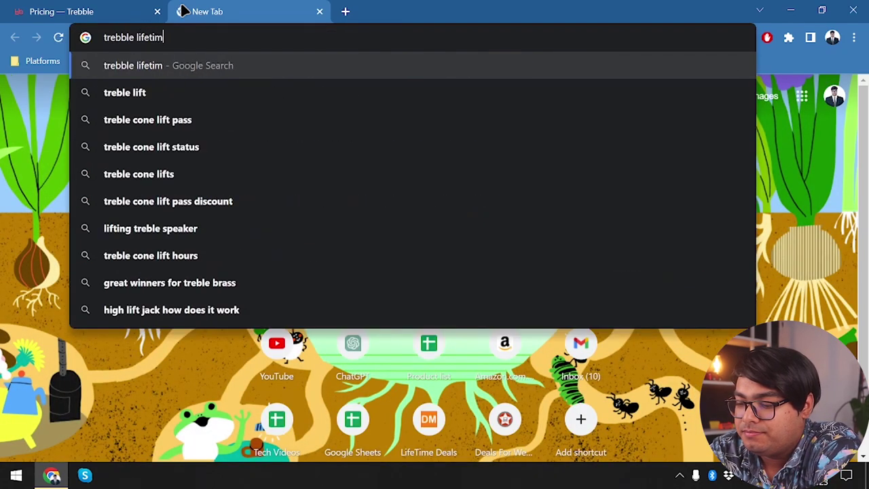
{"action": "key", "text": "Return"}
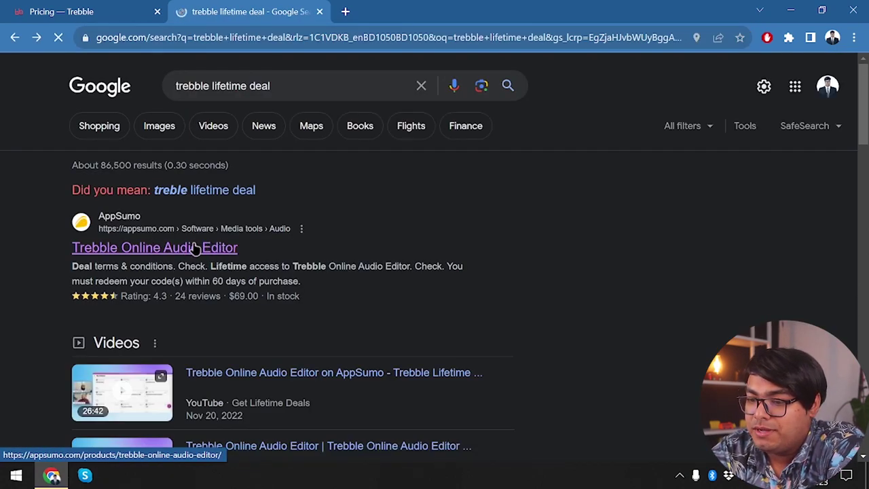
{"action": "middle_click", "coordinate": [199, 249]}
{"action": "scroll", "coordinate": [194, 247], "scroll_direction": "down", "scroll_amount": 3}
{"action": "scroll", "coordinate": [194, 248], "scroll_direction": "down", "scroll_amount": 7}
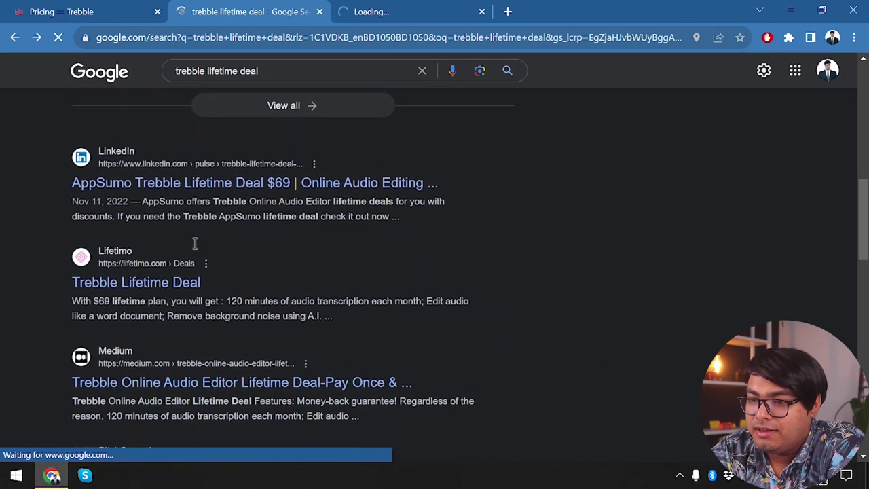
{"action": "scroll", "coordinate": [194, 247], "scroll_direction": "down", "scroll_amount": 5}
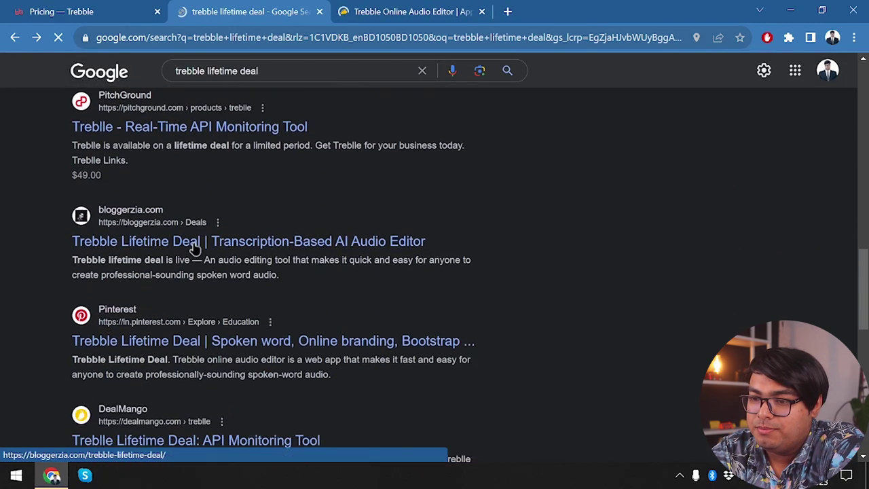
{"action": "scroll", "coordinate": [195, 249], "scroll_direction": "up", "scroll_amount": 2}
{"action": "scroll", "coordinate": [197, 249], "scroll_direction": "down", "scroll_amount": 2}
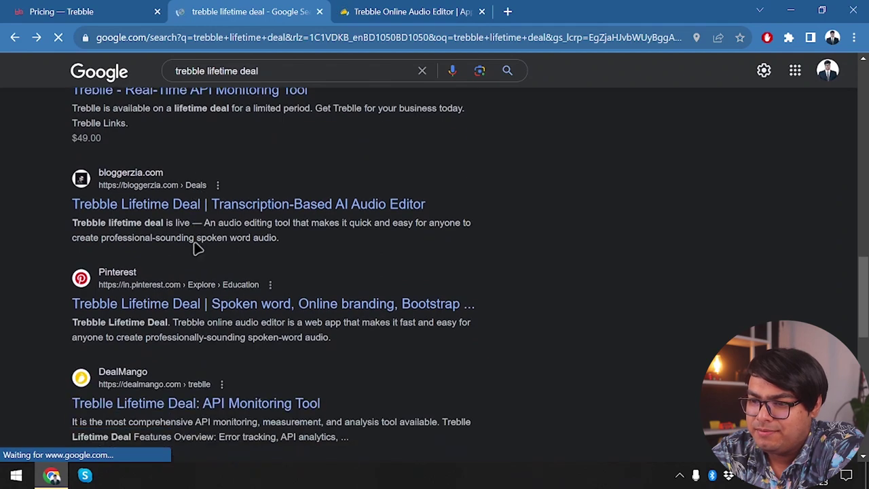
{"action": "scroll", "coordinate": [194, 248], "scroll_direction": "down", "scroll_amount": 8}
{"action": "scroll", "coordinate": [195, 249], "scroll_direction": "up", "scroll_amount": 10}
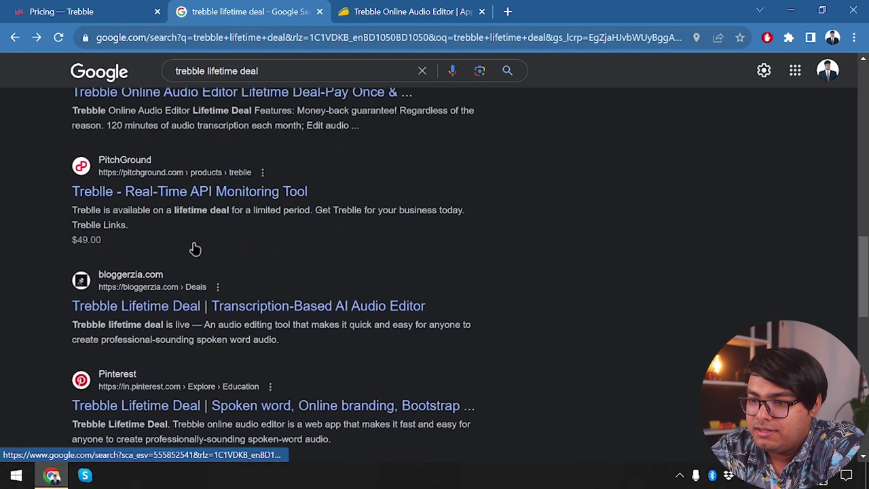
{"action": "left_click", "coordinate": [319, 11]}
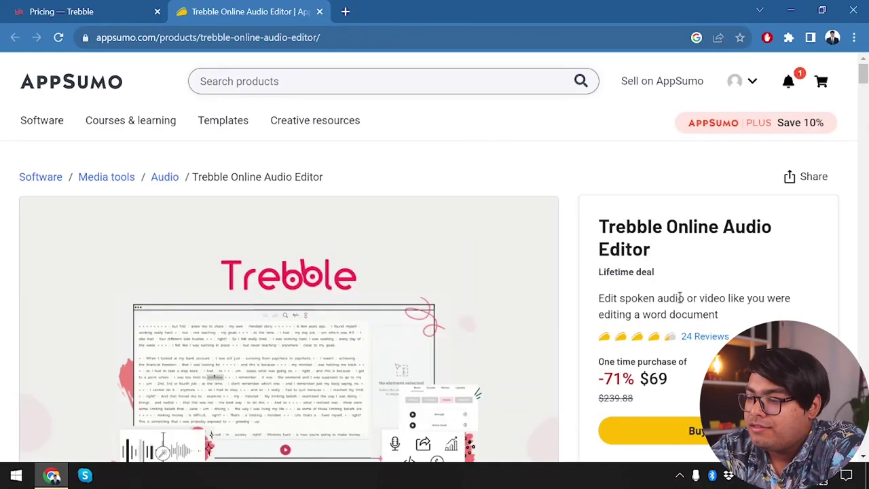
- Read the $69 Single plan's features on AppSumo, then compare with Trebble's pricing tab
{"action": "scroll", "coordinate": [679, 297], "scroll_direction": "down", "scroll_amount": 1}
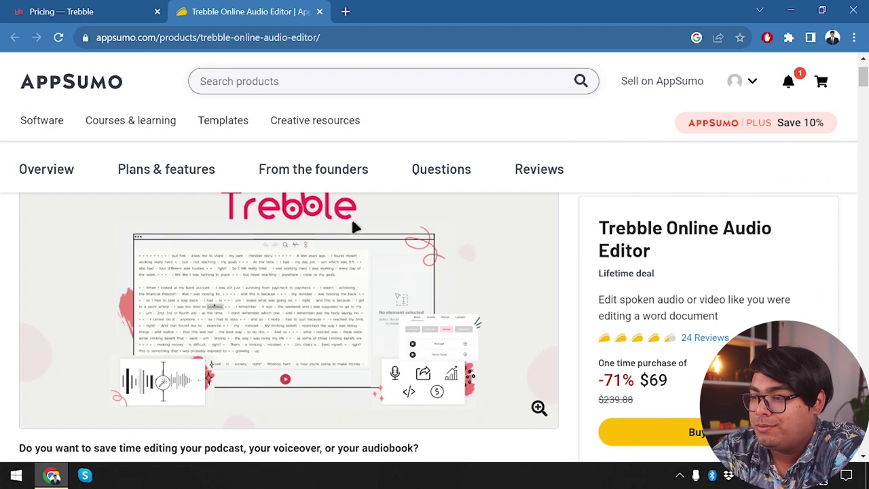
{"action": "scroll", "coordinate": [355, 227], "scroll_direction": "up", "scroll_amount": 1}
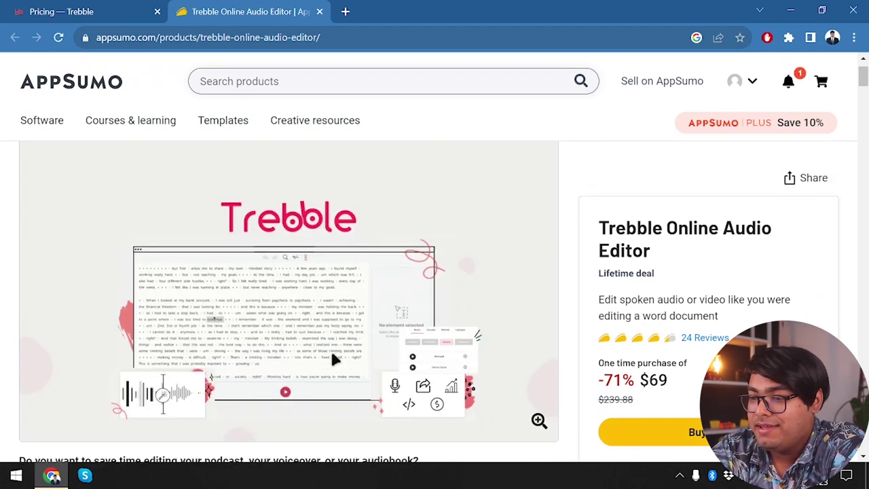
{"action": "scroll", "coordinate": [333, 359], "scroll_direction": "down", "scroll_amount": 10}
{"action": "scroll", "coordinate": [332, 360], "scroll_direction": "down", "scroll_amount": 5}
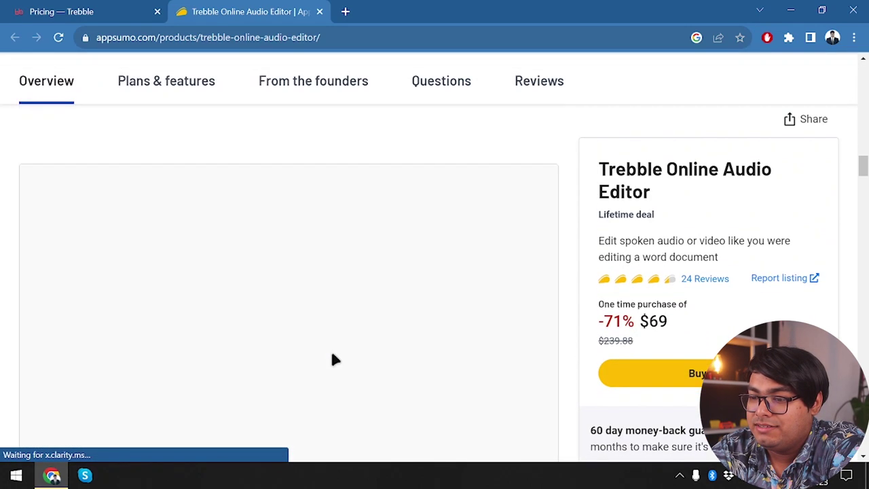
{"action": "scroll", "coordinate": [332, 359], "scroll_direction": "down", "scroll_amount": 15}
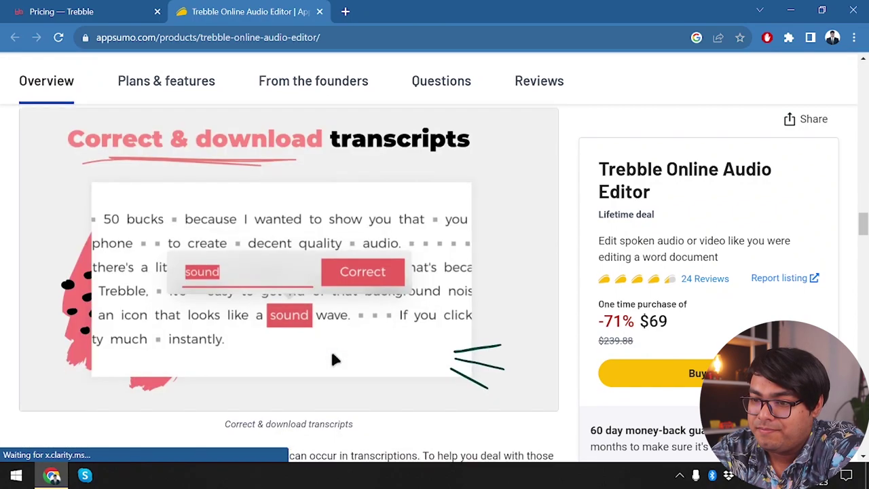
{"action": "scroll", "coordinate": [332, 358], "scroll_direction": "up", "scroll_amount": 3}
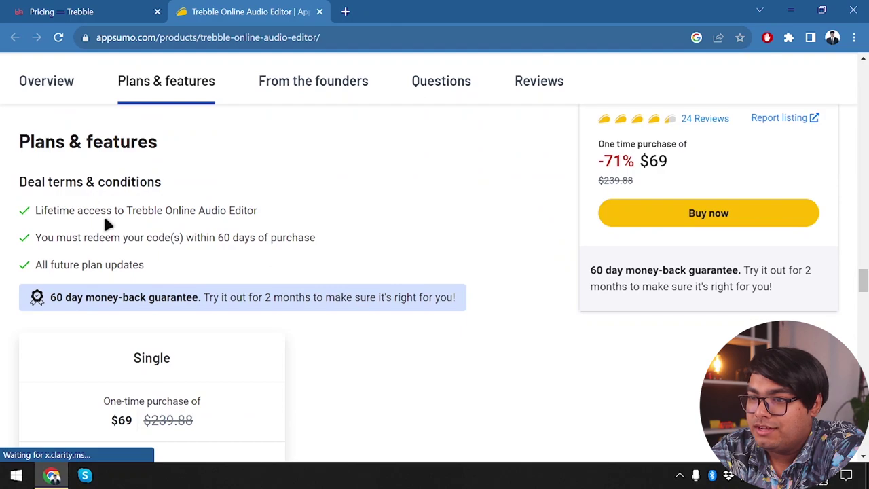
{"action": "scroll", "coordinate": [93, 268], "scroll_direction": "down", "scroll_amount": 3}
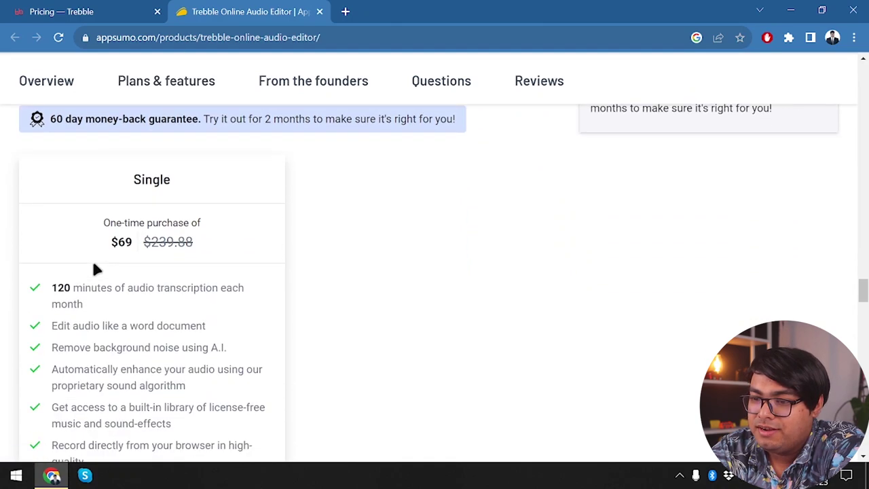
{"action": "scroll", "coordinate": [93, 267], "scroll_direction": "up", "scroll_amount": 2}
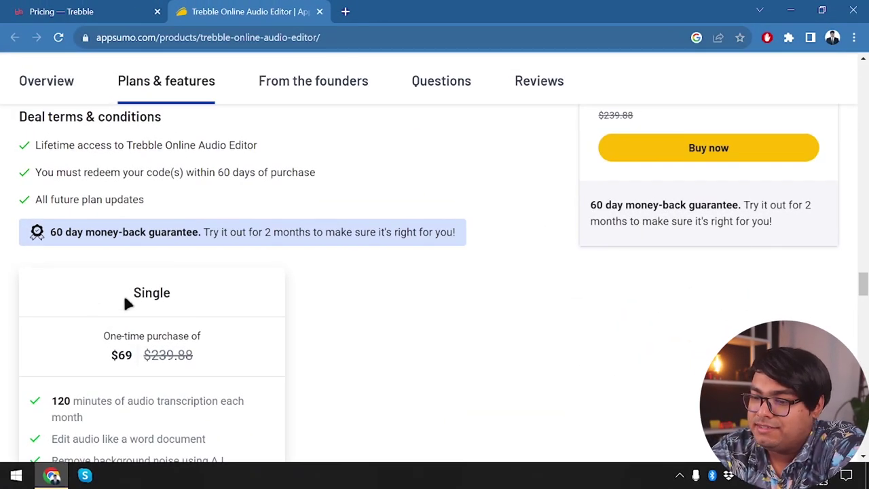
{"action": "scroll", "coordinate": [168, 382], "scroll_direction": "down", "scroll_amount": 2}
{"action": "scroll", "coordinate": [165, 377], "scroll_direction": "down", "scroll_amount": 1}
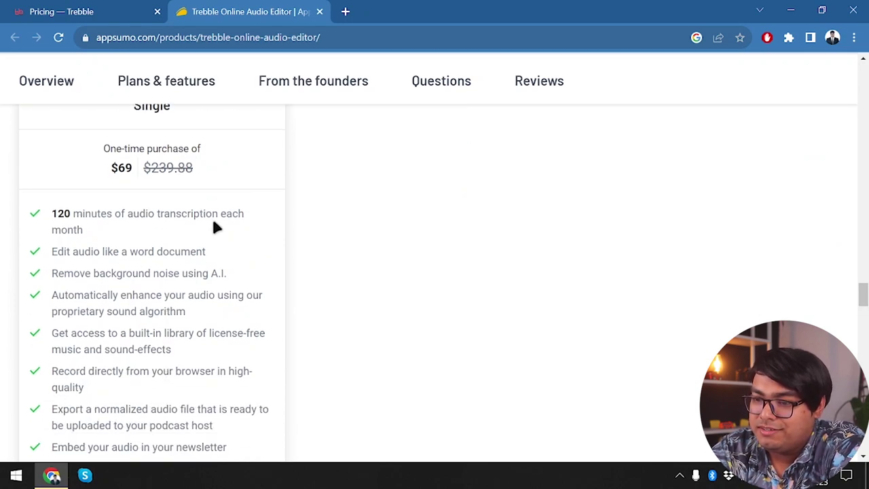
{"action": "left_click", "coordinate": [68, 12]}
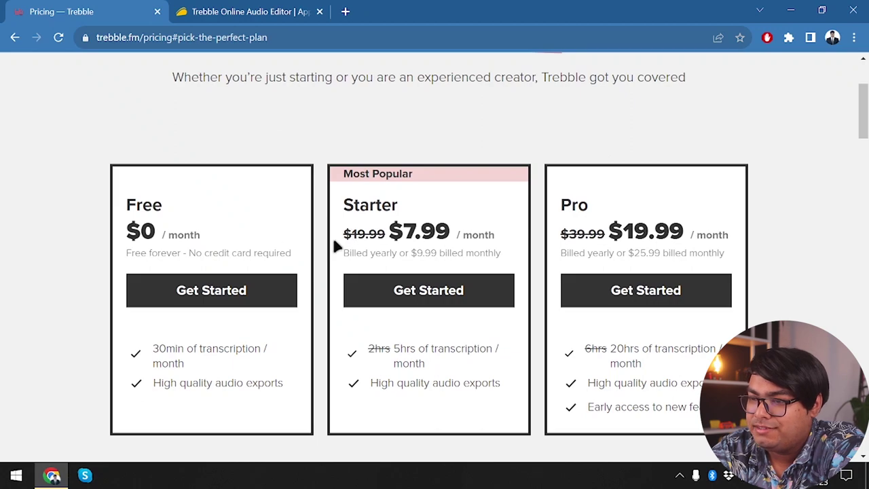
- Revisit the AppSumo Single plan details and switch back to Trebble's pricing plans
{"action": "left_click", "coordinate": [247, 9]}
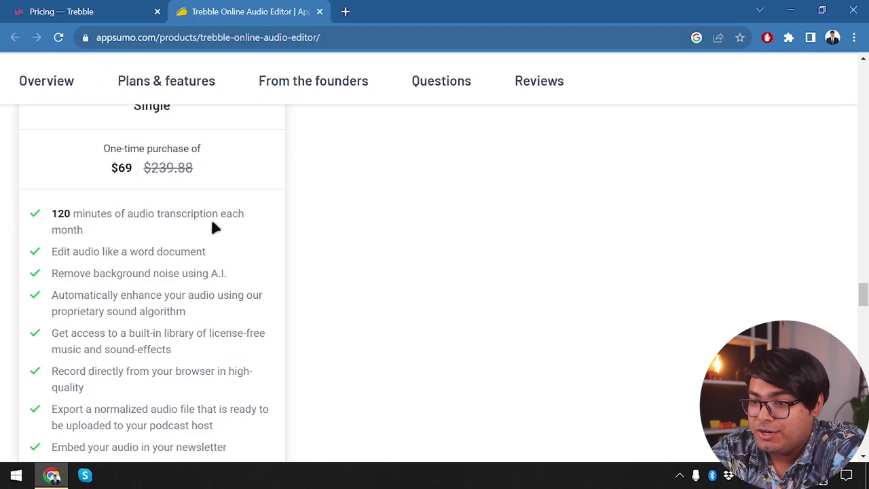
{"action": "scroll", "coordinate": [212, 228], "scroll_direction": "down", "scroll_amount": 1}
{"action": "scroll", "coordinate": [213, 229], "scroll_direction": "up", "scroll_amount": 2}
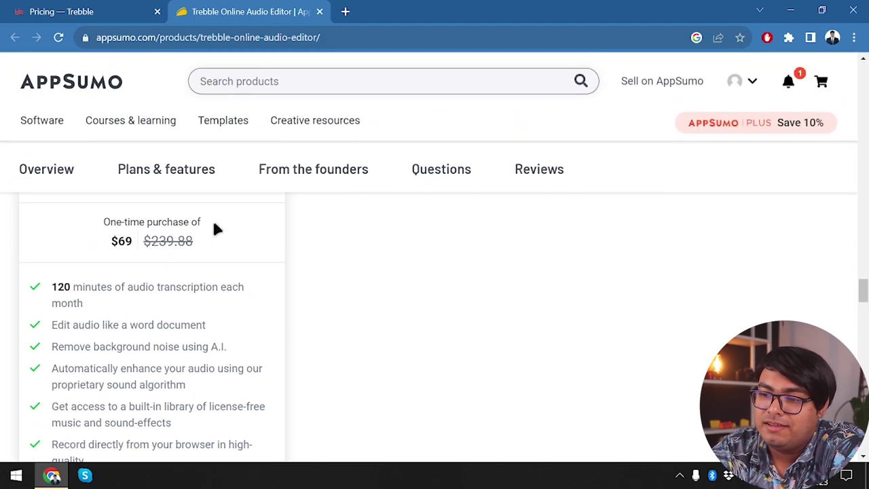
{"action": "scroll", "coordinate": [184, 330], "scroll_direction": "up", "scroll_amount": 2}
{"action": "scroll", "coordinate": [184, 334], "scroll_direction": "down", "scroll_amount": 3}
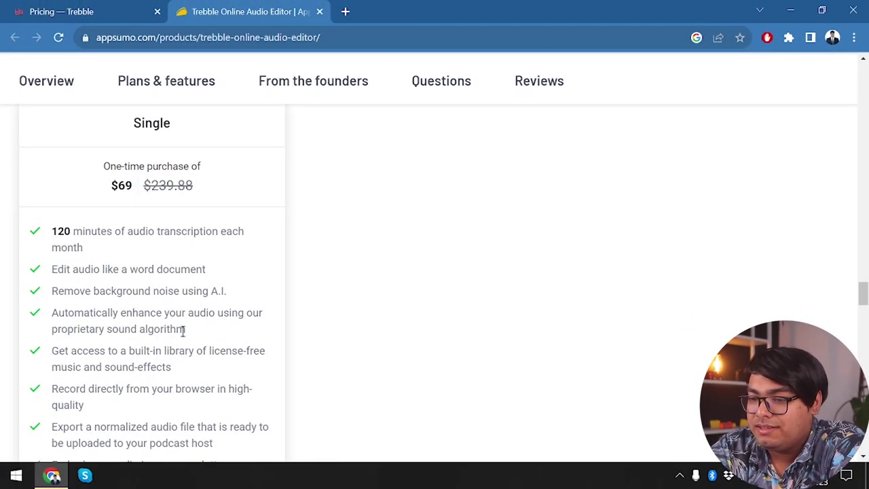
{"action": "scroll", "coordinate": [183, 332], "scroll_direction": "down", "scroll_amount": 1}
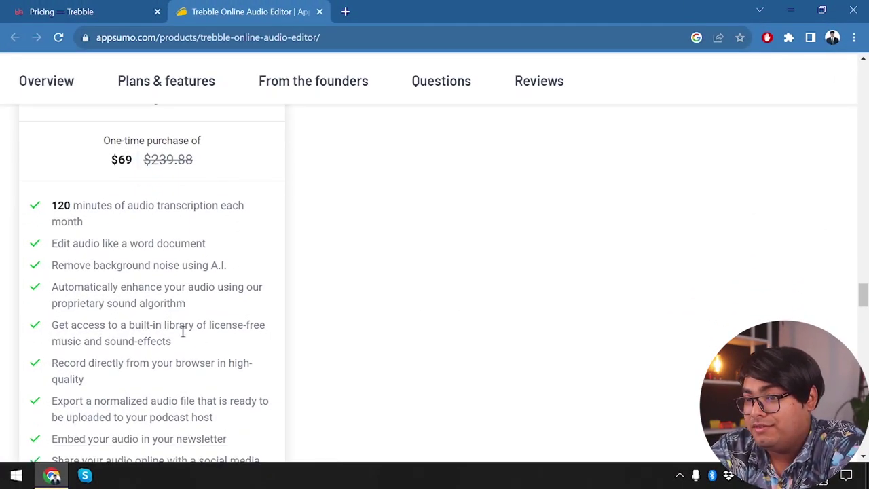
{"action": "scroll", "coordinate": [202, 252], "scroll_direction": "up", "scroll_amount": 5}
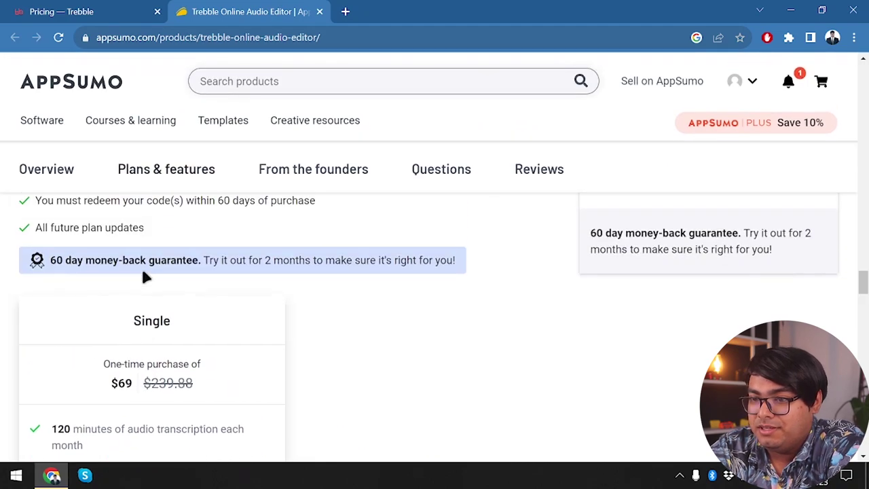
{"action": "left_click", "coordinate": [149, 10]}
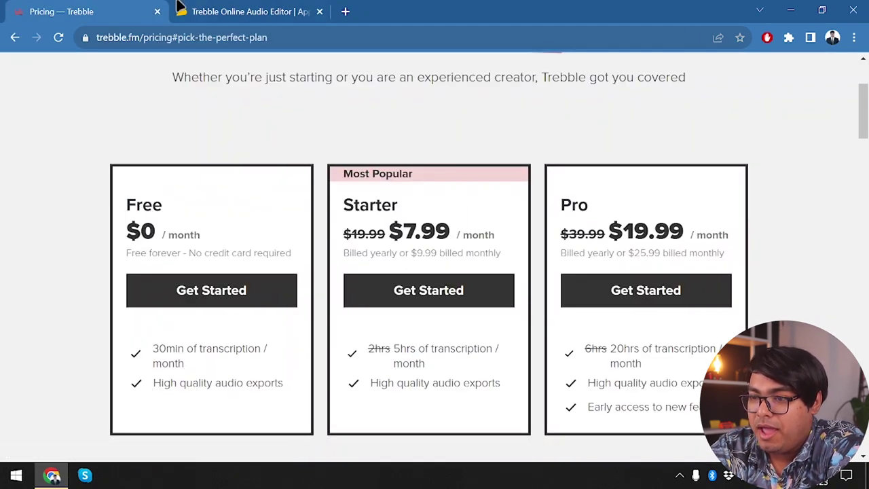
- Scroll the AppSumo Single plan feature list, checking the 60-day money-back guarantee
{"action": "left_click", "coordinate": [249, 9]}
{"action": "scroll", "coordinate": [227, 373], "scroll_direction": "down", "scroll_amount": 1}
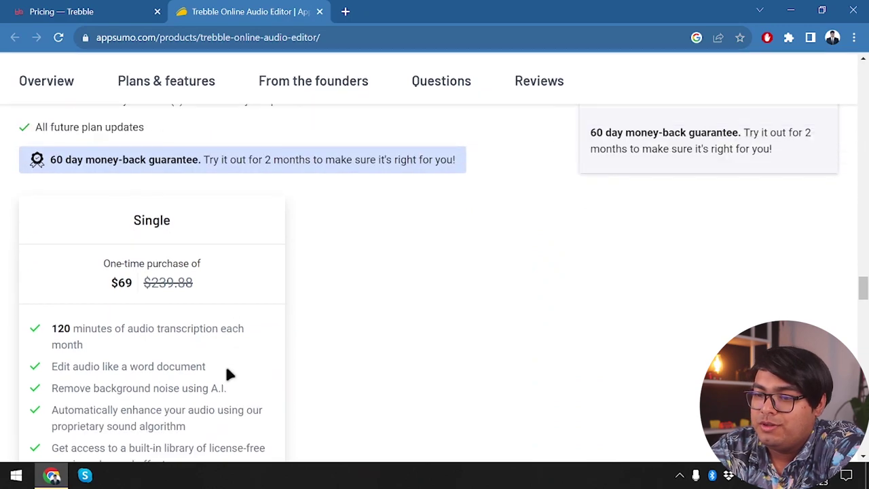
{"action": "left_click_drag", "start_coordinate": [50, 160], "coordinate": [65, 160]}
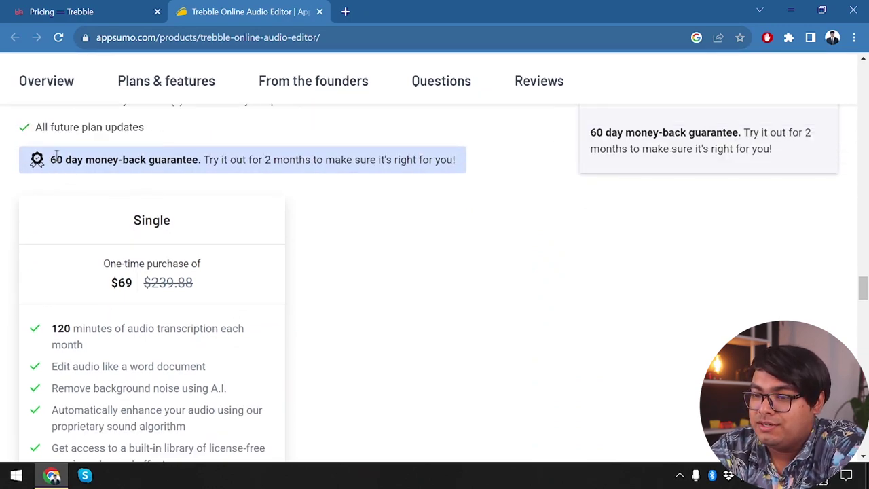
{"action": "left_click", "coordinate": [264, 258]}
{"action": "scroll", "coordinate": [264, 255], "scroll_direction": "down", "scroll_amount": 2}
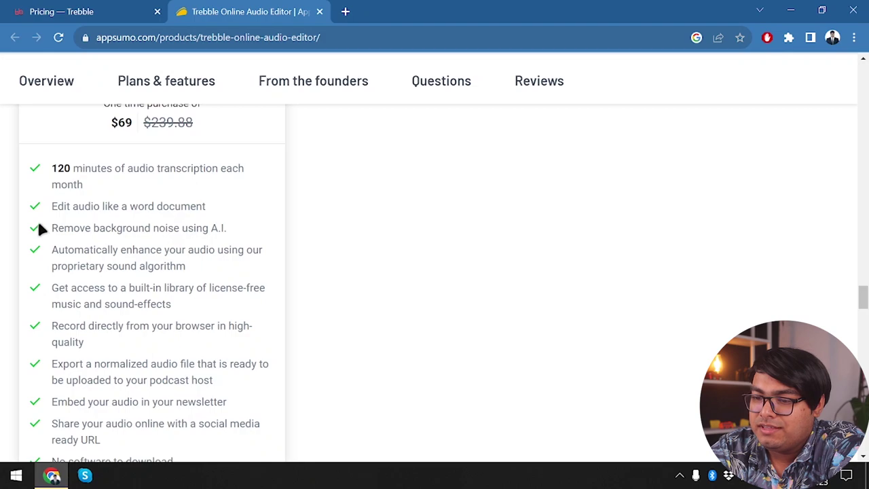
{"action": "scroll", "coordinate": [194, 234], "scroll_direction": "down", "scroll_amount": 1}
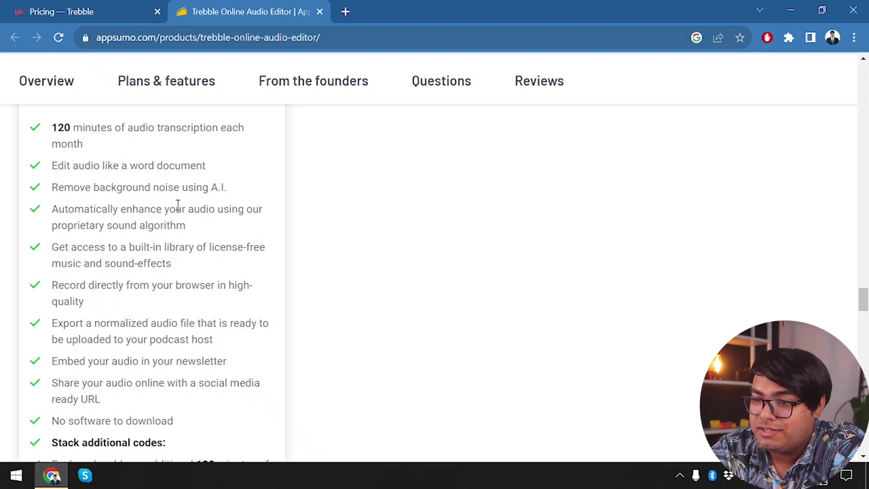
{"action": "scroll", "coordinate": [175, 264], "scroll_direction": "down", "scroll_amount": 3}
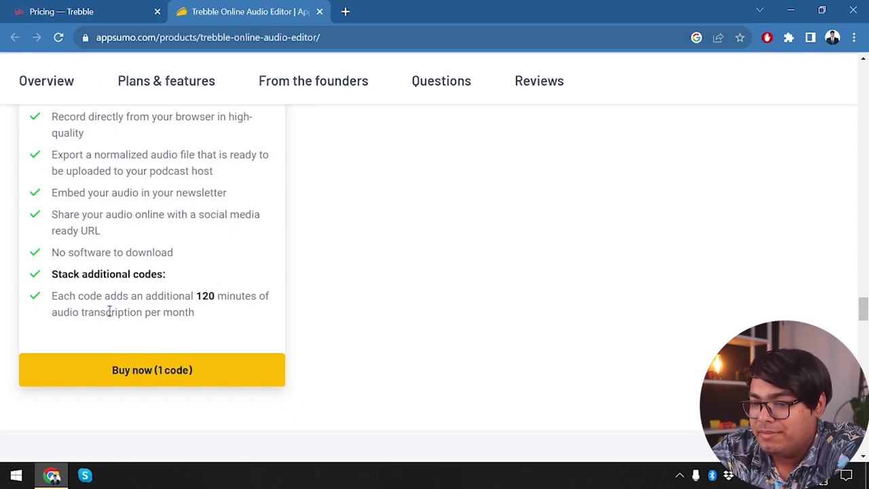
{"action": "scroll", "coordinate": [227, 299], "scroll_direction": "up", "scroll_amount": 5}
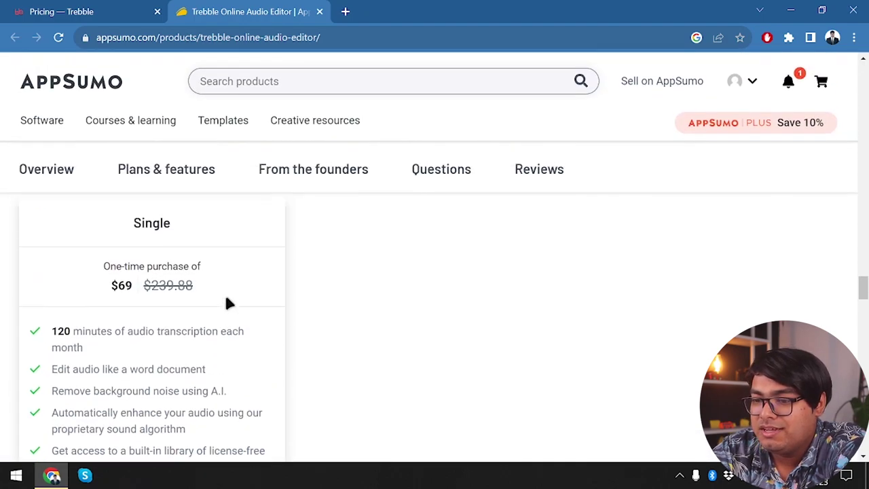
{"action": "scroll", "coordinate": [228, 303], "scroll_direction": "up", "scroll_amount": 1}
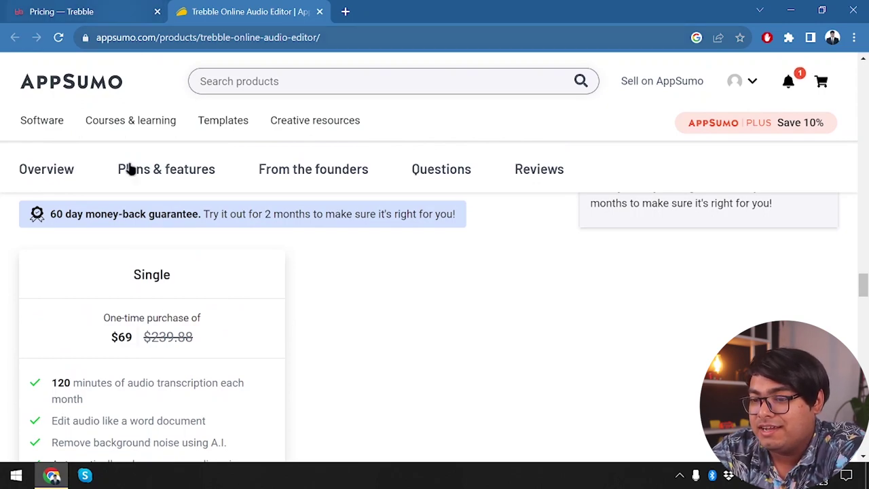
- Flip between the Trebble pricing and AppSumo tabs, then open Trebble's web app login page
{"action": "left_click", "coordinate": [64, 11]}
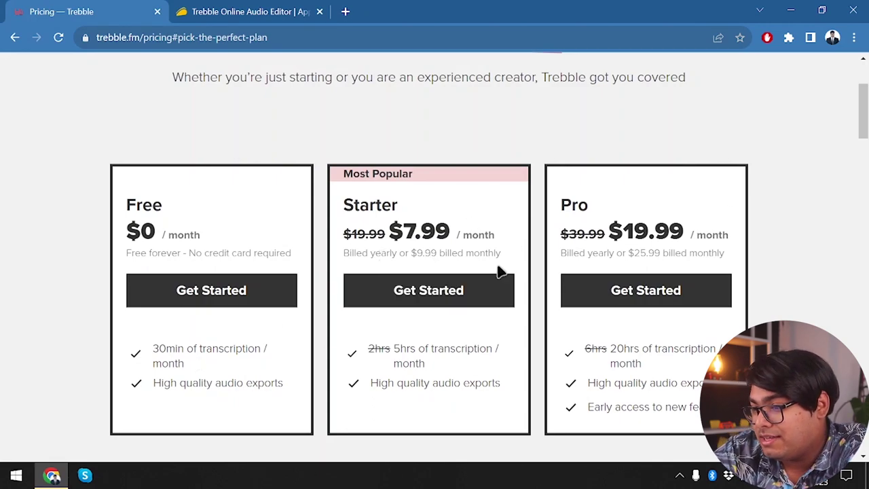
{"action": "scroll", "coordinate": [367, 330], "scroll_direction": "up", "scroll_amount": 2}
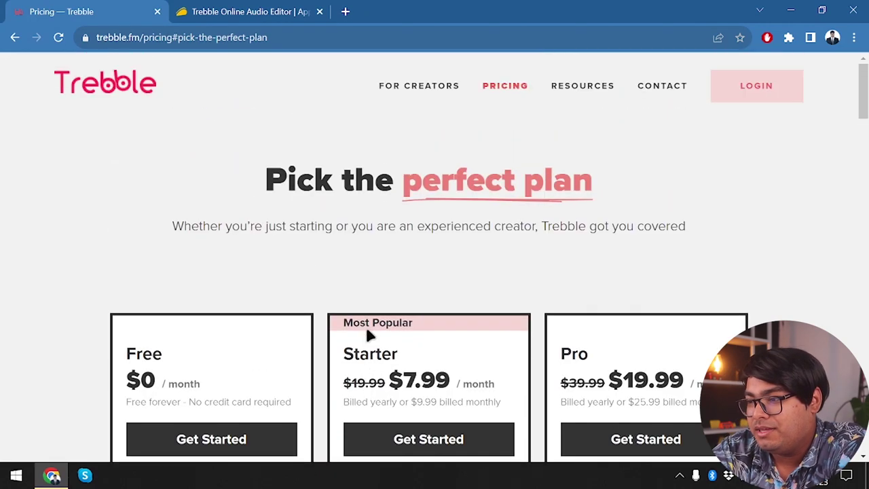
{"action": "left_click", "coordinate": [262, 10]}
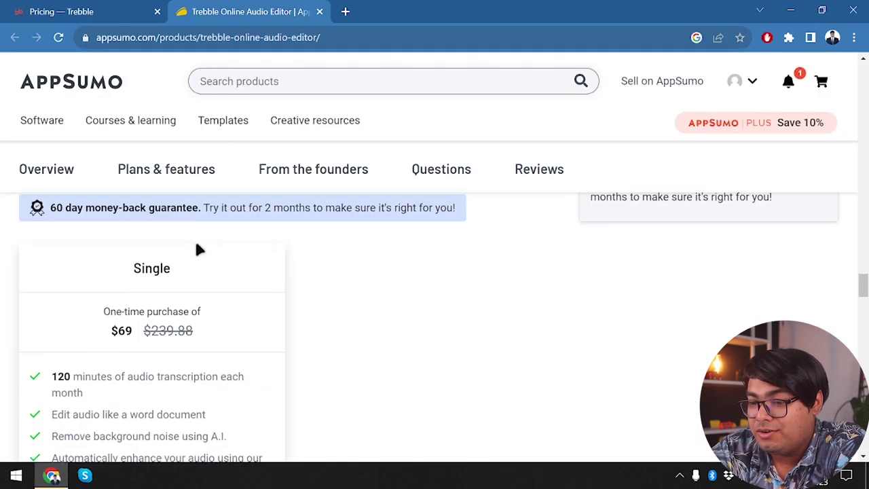
{"action": "scroll", "coordinate": [200, 248], "scroll_direction": "down", "scroll_amount": 1}
{"action": "left_click", "coordinate": [95, 7]}
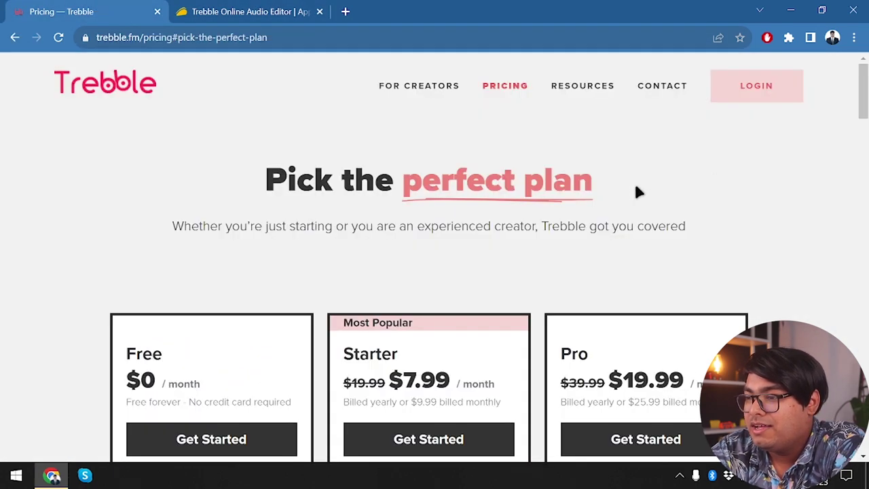
{"action": "left_click", "coordinate": [762, 88]}
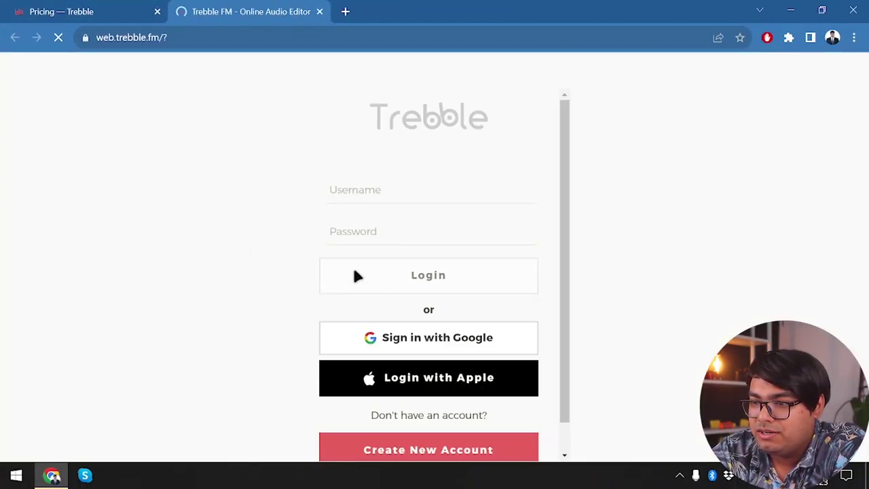
- Try signing in to trebble.fm with a Google account
{"action": "scroll", "coordinate": [465, 349], "scroll_direction": "down", "scroll_amount": 1}
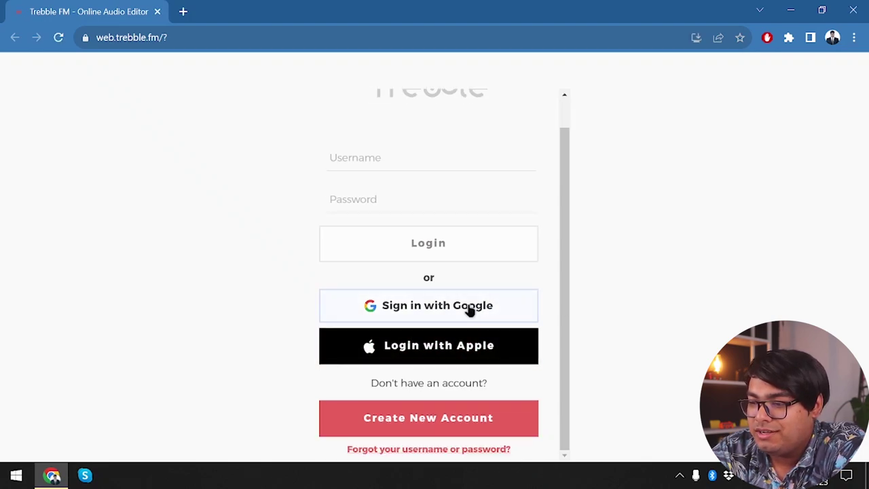
{"action": "left_click", "coordinate": [470, 310]}
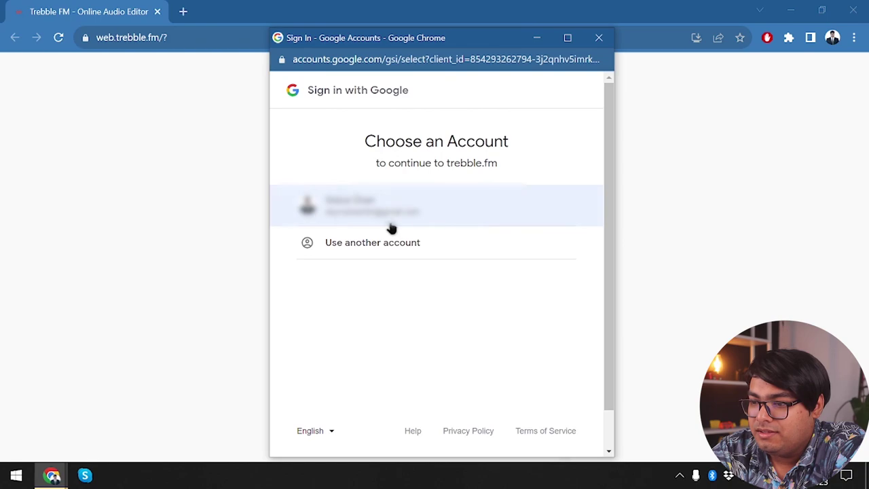
{"action": "left_click", "coordinate": [416, 211]}
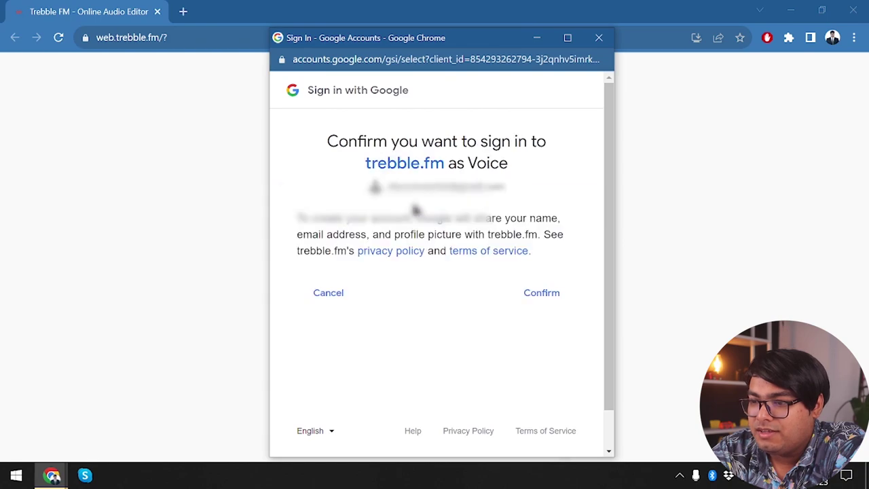
{"action": "left_click", "coordinate": [530, 293]}
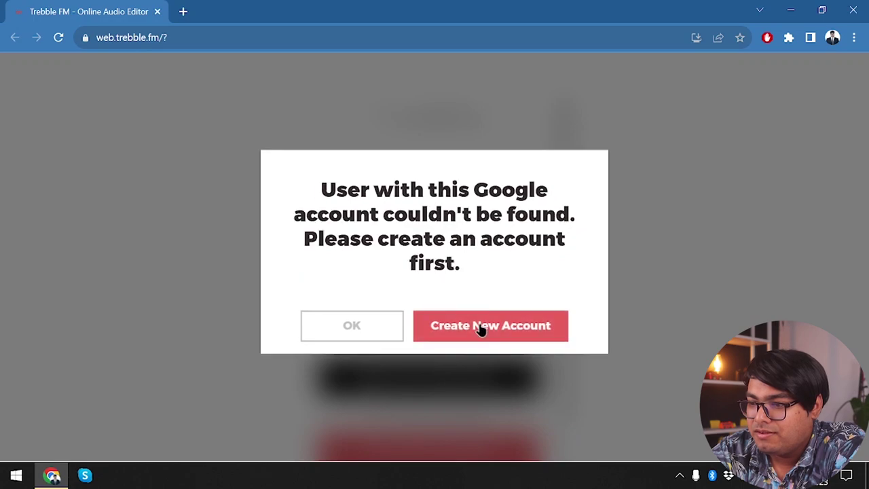
- Create a new account as a shortcast creator, signing up with Google
{"action": "left_click", "coordinate": [481, 328]}
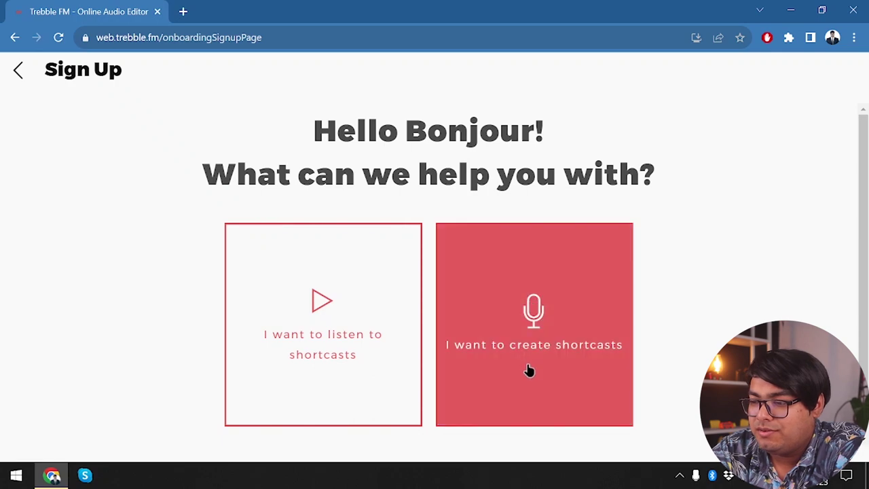
{"action": "left_click", "coordinate": [528, 369]}
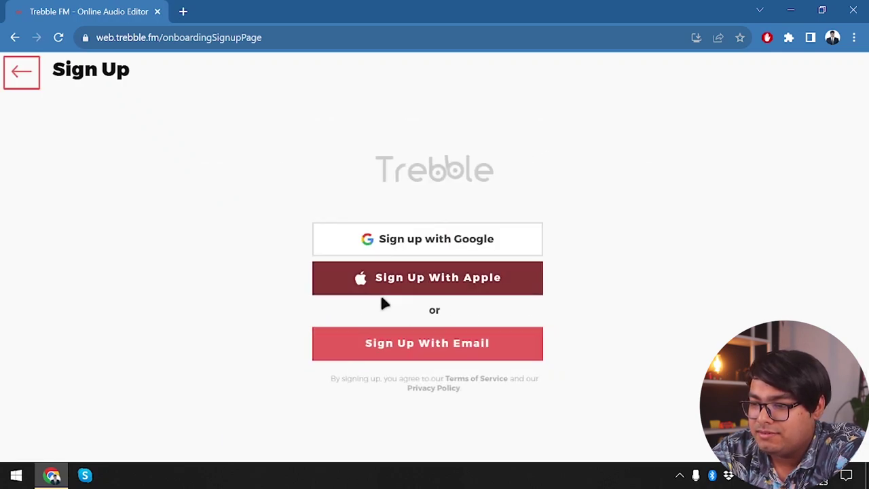
{"action": "left_click", "coordinate": [477, 239]}
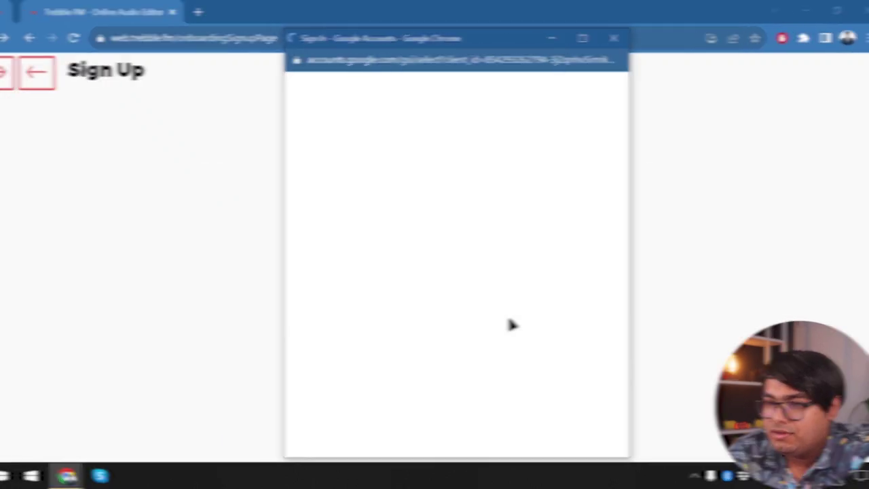
{"action": "left_click", "coordinate": [417, 212]}
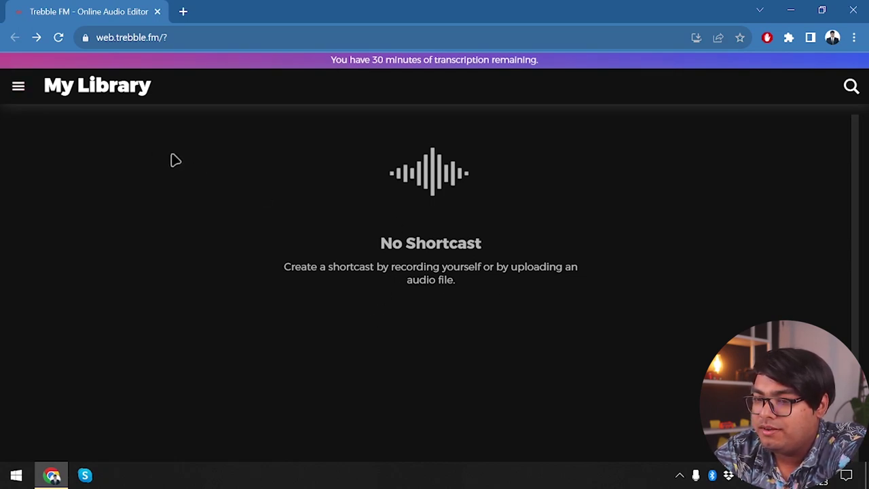
{"action": "left_click", "coordinate": [13, 84]}
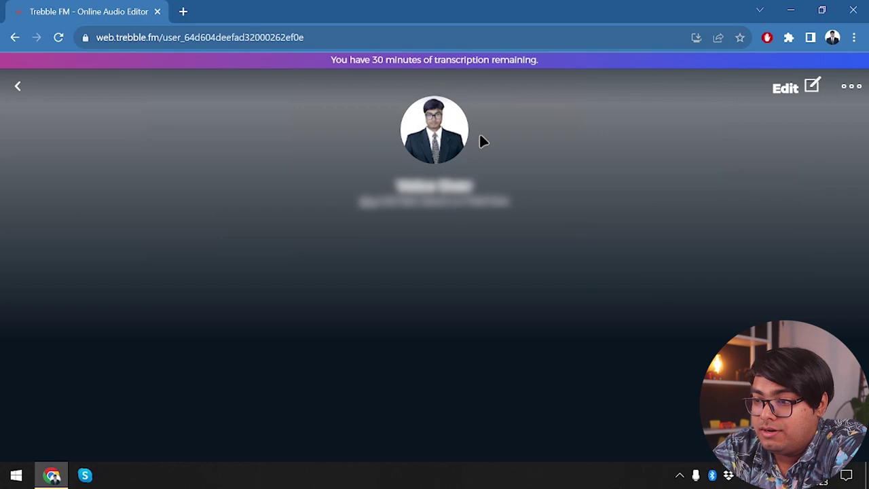
{"action": "left_click", "coordinate": [852, 88]}
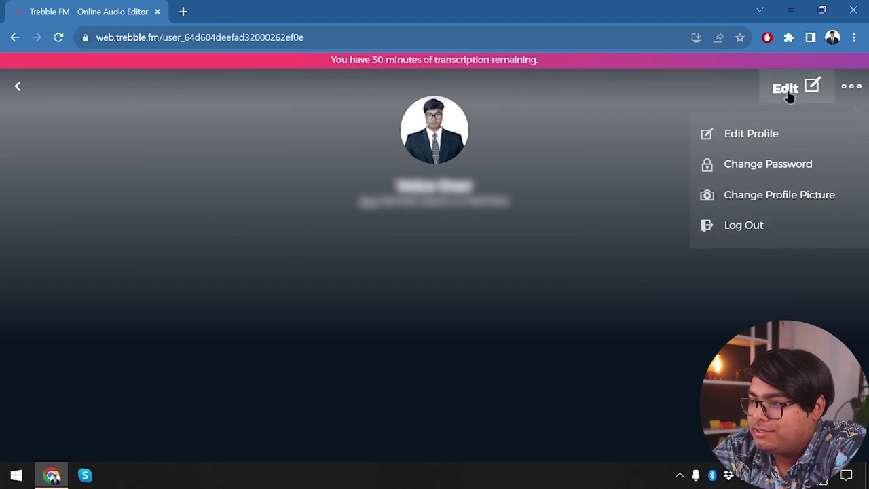
{"action": "left_click", "coordinate": [832, 84]}
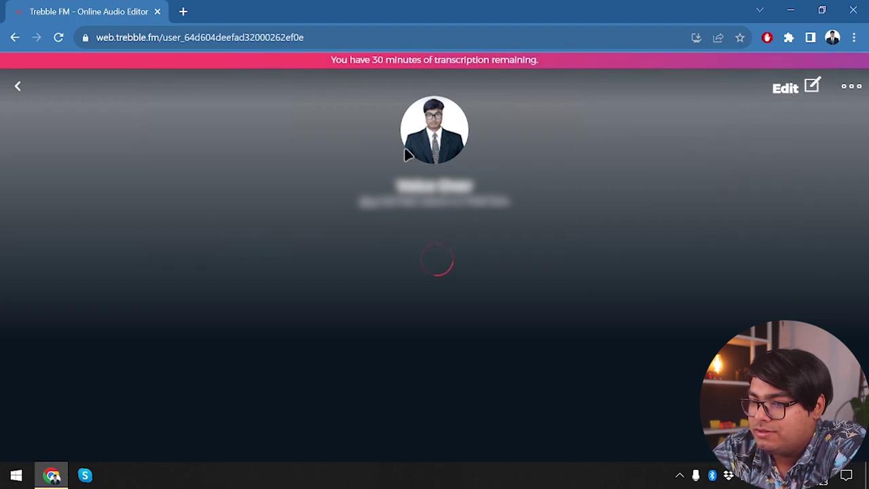
{"action": "left_click", "coordinate": [14, 88]}
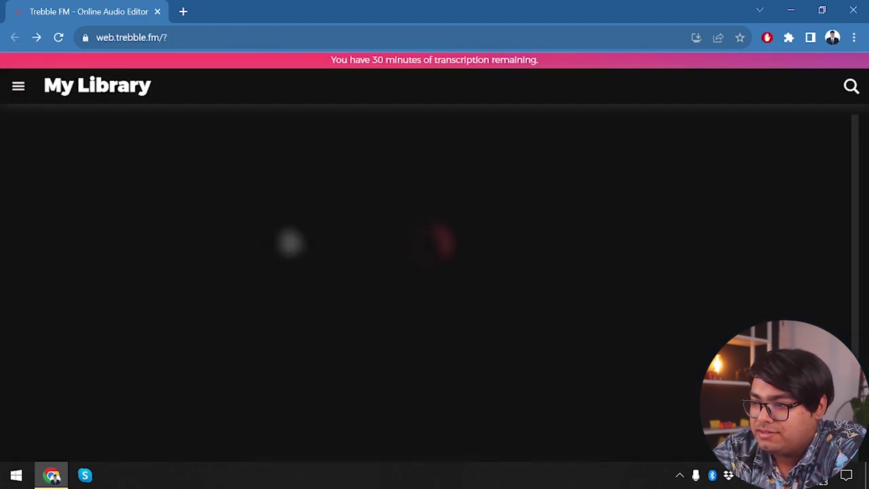
- Record a 7-second shortcast from the microphone, allowing mic access, and continue to Next
{"action": "scroll", "coordinate": [615, 320], "scroll_direction": "down", "scroll_amount": 1}
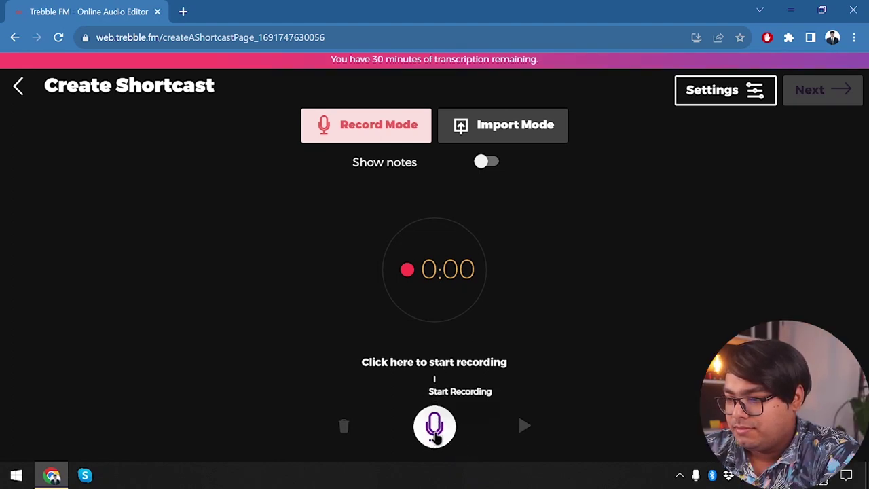
{"action": "left_click", "coordinate": [435, 429]}
{"action": "left_click", "coordinate": [210, 118]}
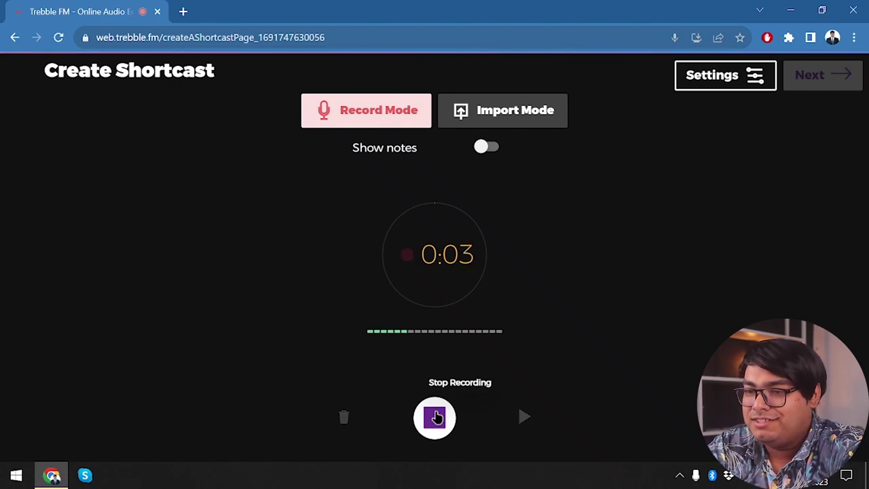
{"action": "left_click", "coordinate": [435, 417]}
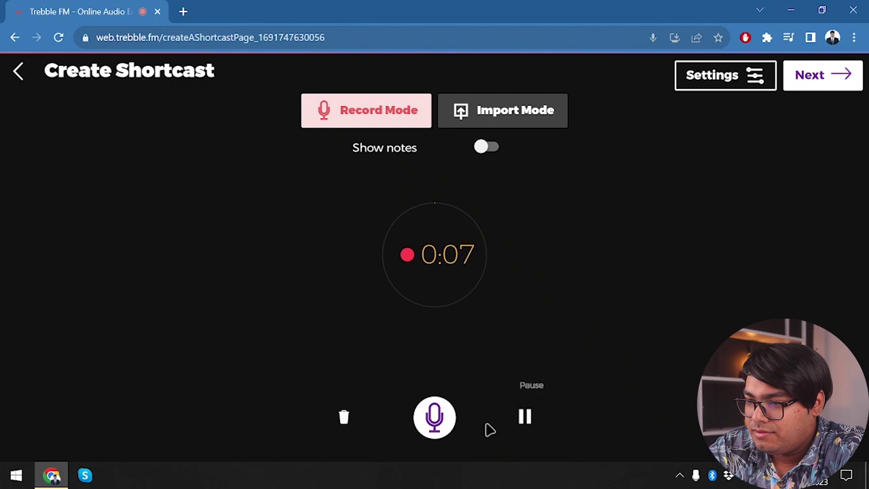
{"action": "left_click", "coordinate": [821, 76]}
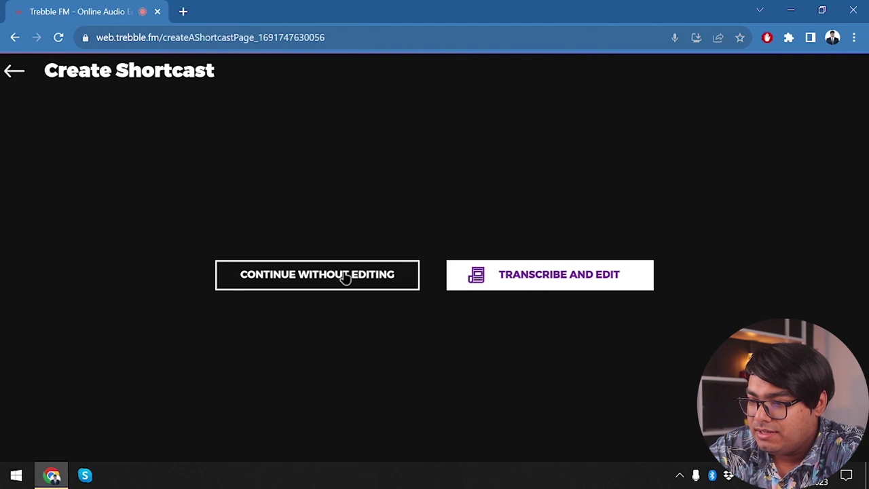
- Choose to transcribe and edit, set the audio language to English, US, and start transcription
{"action": "left_click", "coordinate": [590, 278]}
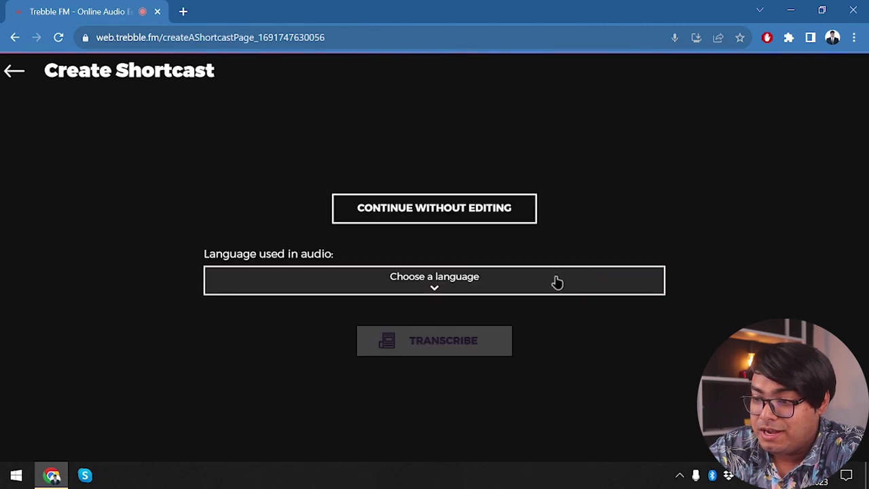
{"action": "left_click", "coordinate": [454, 282]}
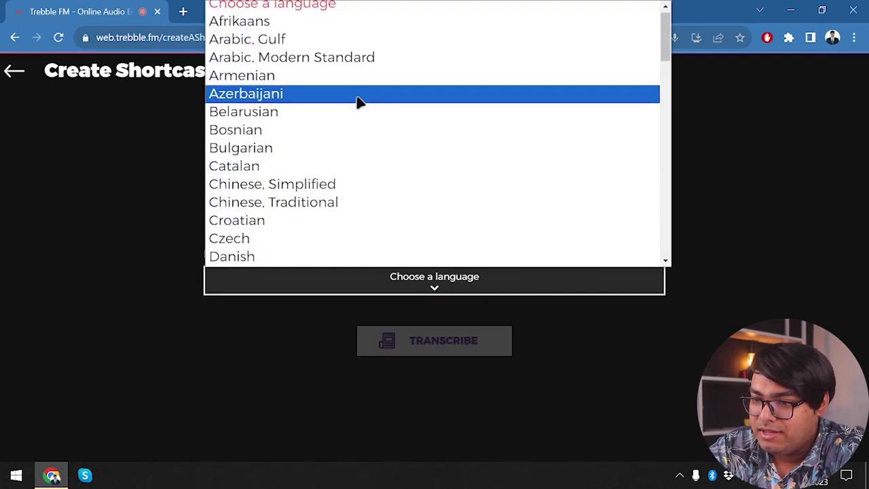
{"action": "scroll", "coordinate": [316, 147], "scroll_direction": "down", "scroll_amount": 3}
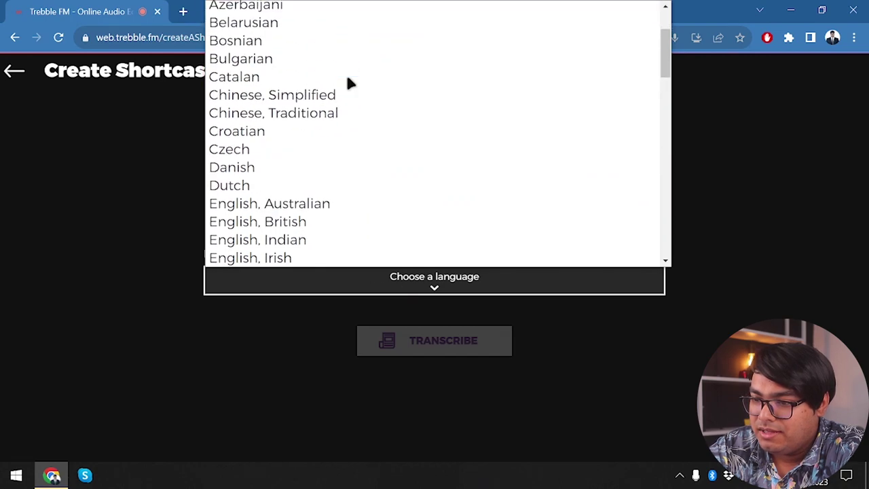
{"action": "scroll", "coordinate": [316, 146], "scroll_direction": "down", "scroll_amount": 3}
{"action": "left_click", "coordinate": [326, 196]}
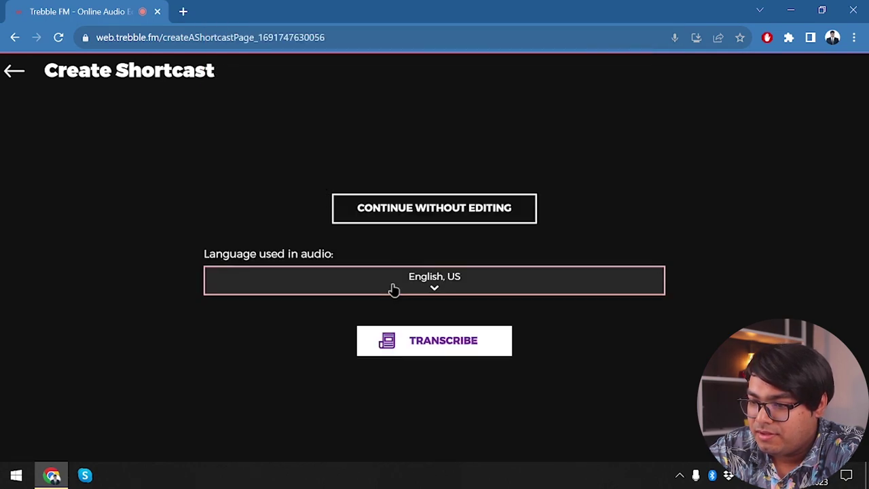
{"action": "left_click", "coordinate": [426, 338]}
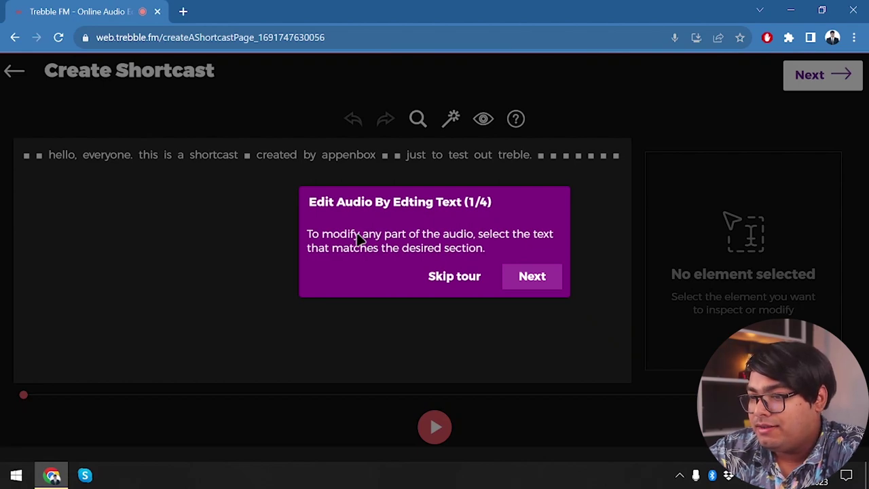
- Advance through editor tour tips 1/4 to 3/4 and close the last with 'Got it'
{"action": "left_click", "coordinate": [541, 280]}
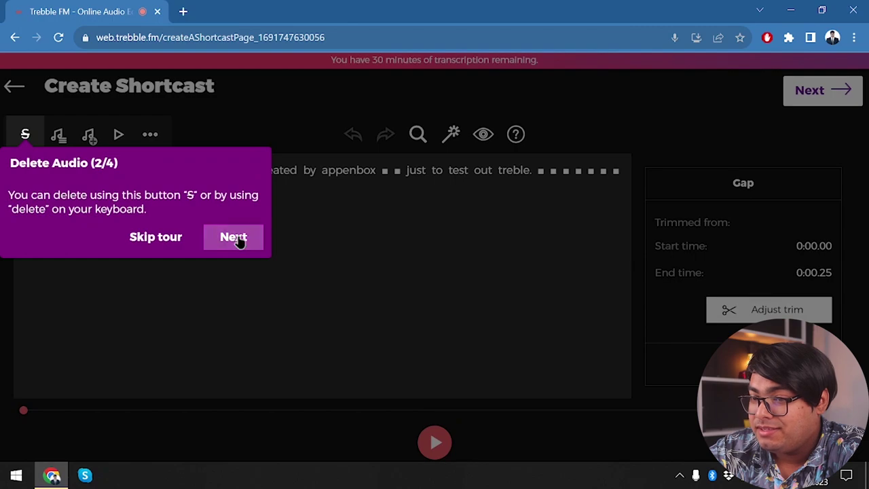
{"action": "left_click", "coordinate": [253, 242]}
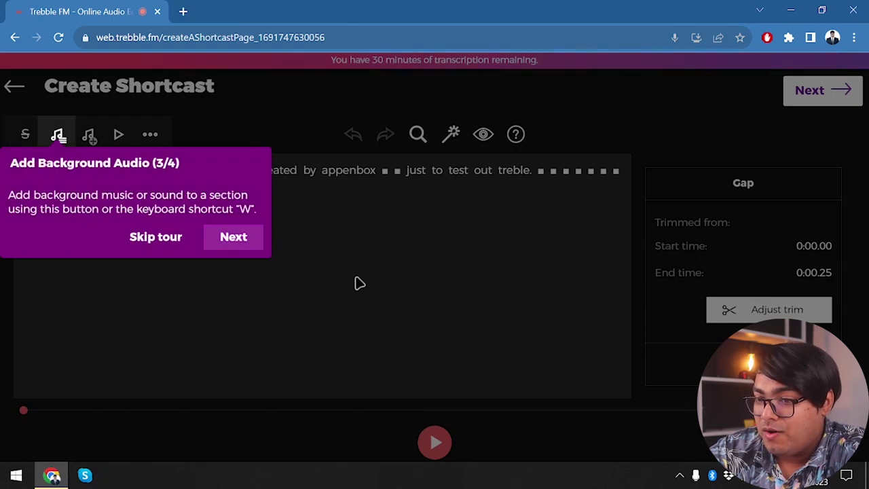
{"action": "left_click", "coordinate": [241, 241]}
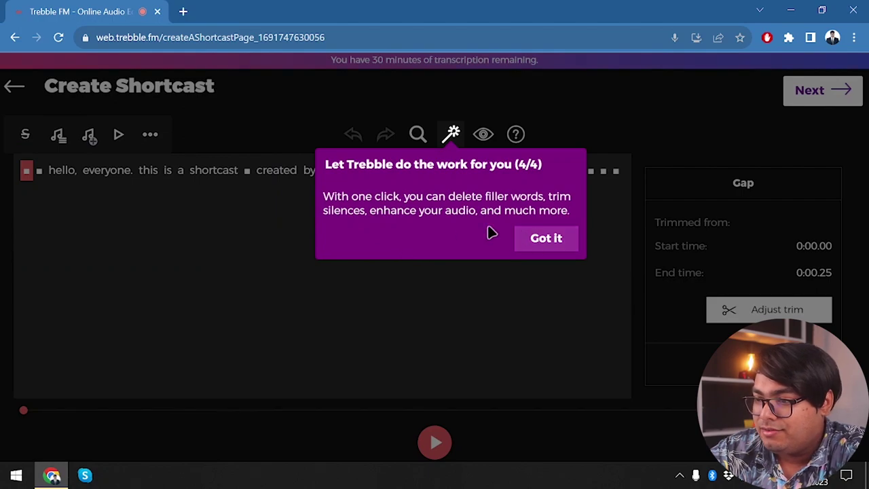
{"action": "left_click", "coordinate": [548, 246]}
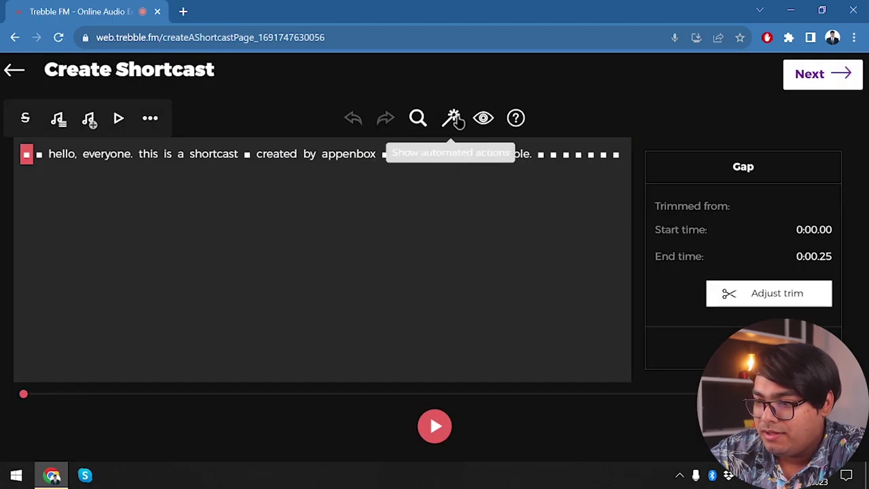
- Turn on Noise Cancellation from the magic-wand menu and play the shortcast
{"action": "left_click", "coordinate": [454, 118]}
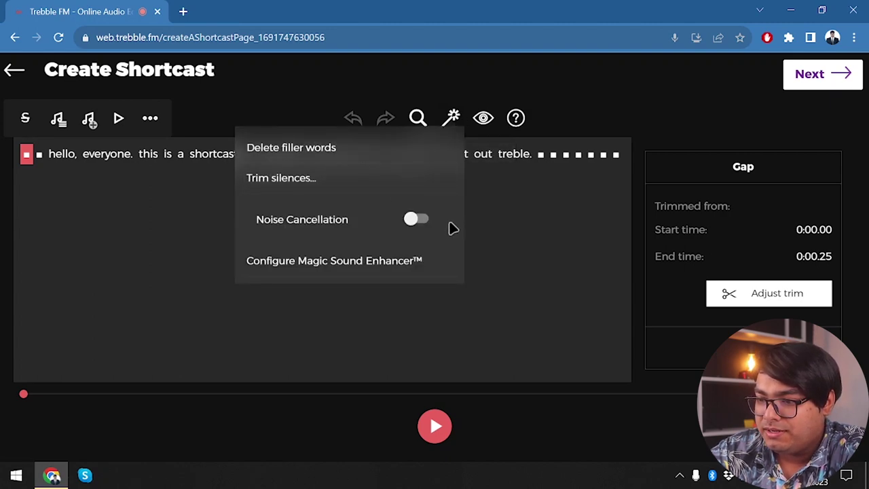
{"action": "left_click", "coordinate": [422, 221]}
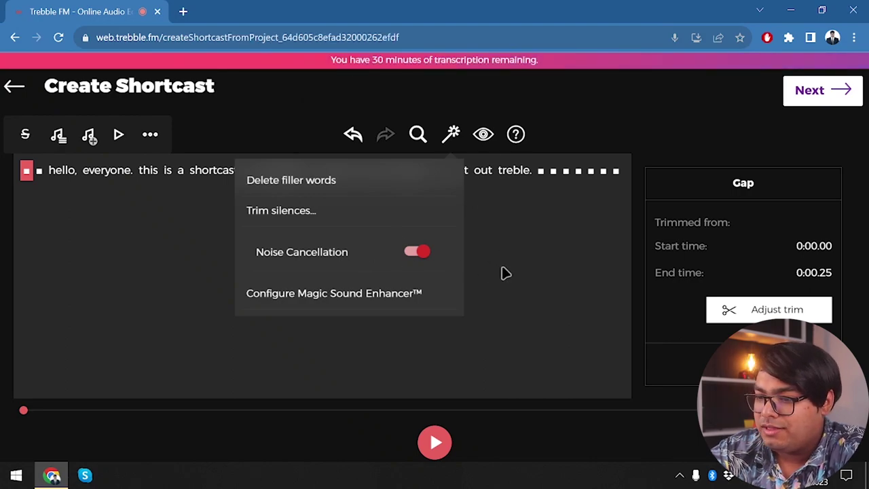
{"action": "left_click", "coordinate": [502, 272]}
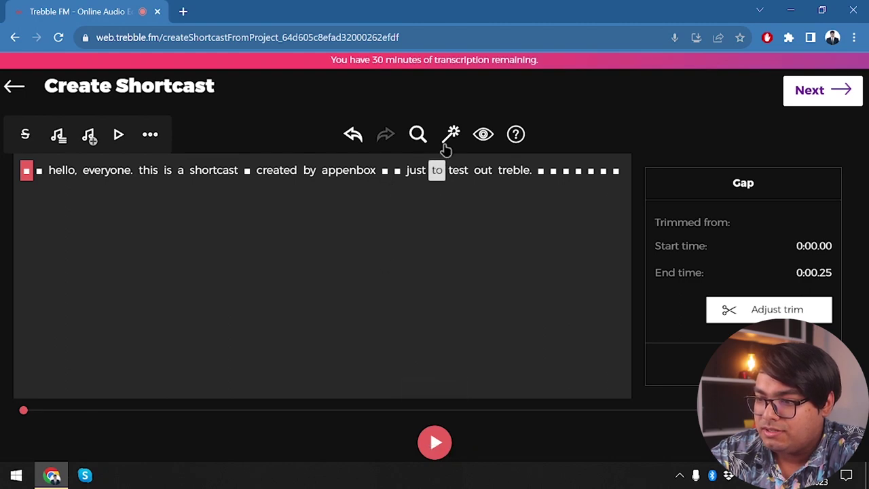
{"action": "left_click", "coordinate": [452, 135]}
{"action": "left_click", "coordinate": [540, 325]}
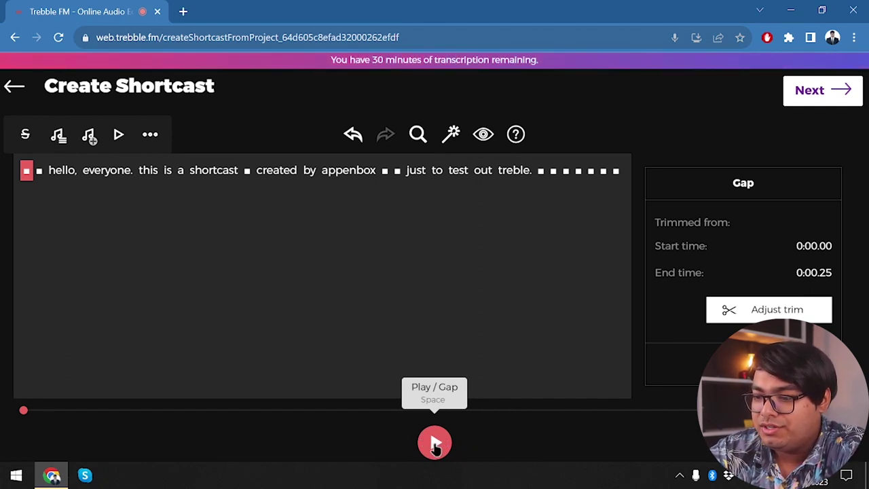
{"action": "left_click", "coordinate": [435, 445]}
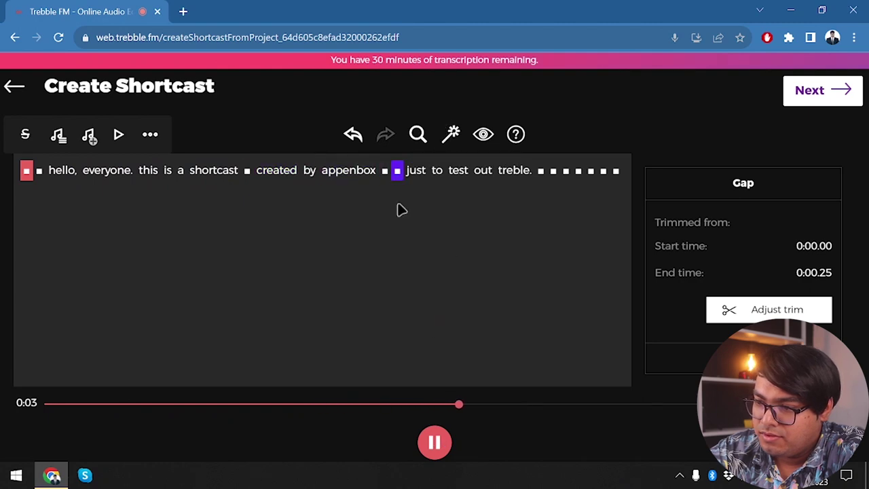
- Switch Noise Cancellation off and replay the shortcast from the start
{"action": "left_click", "coordinate": [450, 134]}
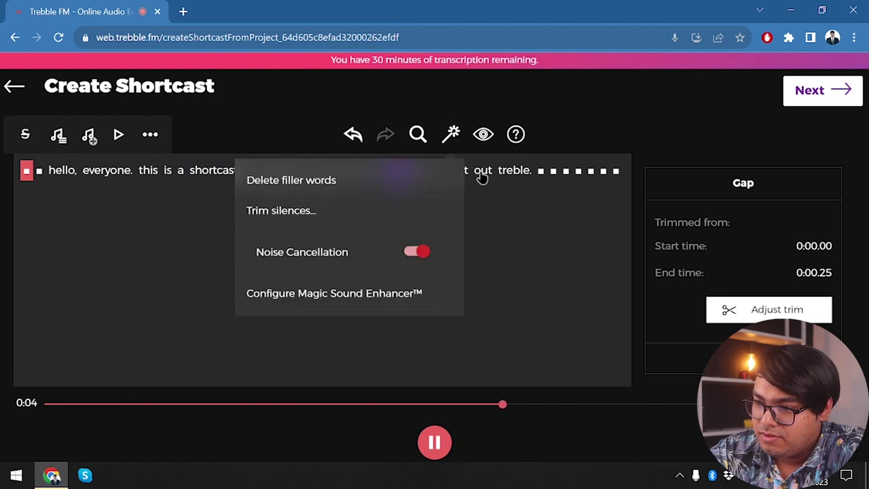
{"action": "left_click", "coordinate": [414, 252]}
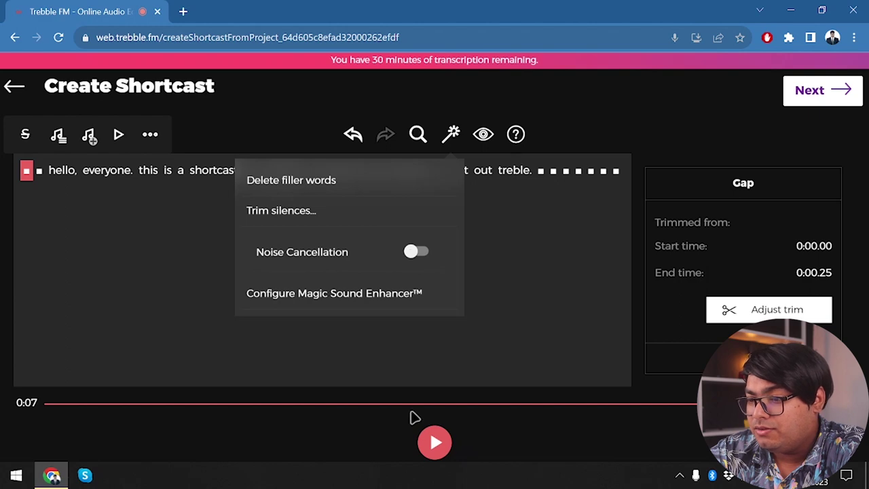
{"action": "left_click", "coordinate": [435, 444]}
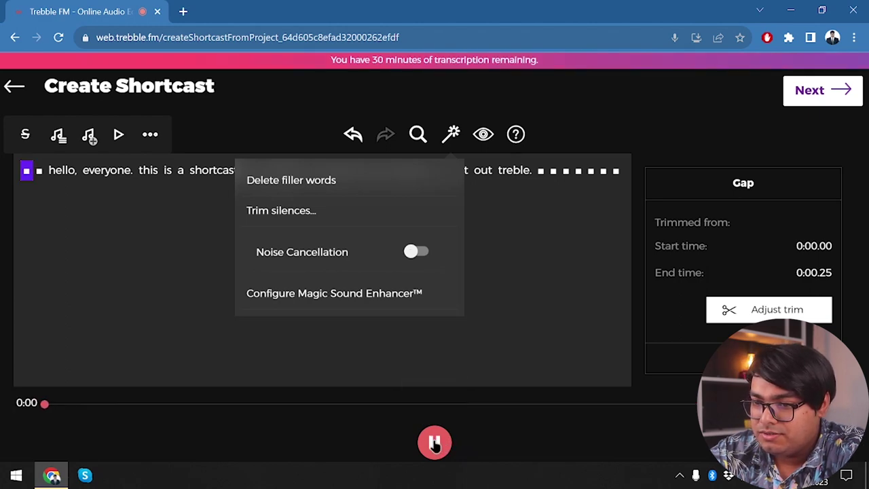
{"action": "left_click", "coordinate": [584, 258]}
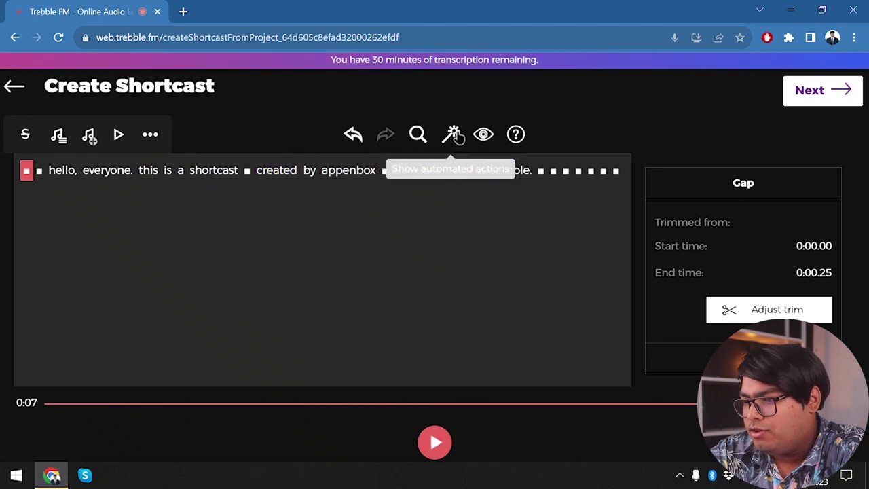
- Replay the shortcast, then re-enable Noise Cancellation and play it again to compare
{"action": "left_click", "coordinate": [452, 136]}
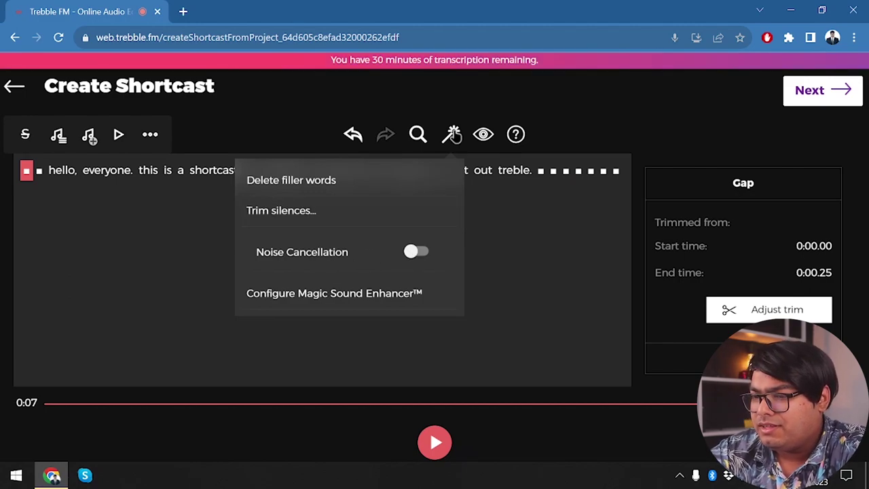
{"action": "left_click", "coordinate": [150, 247]}
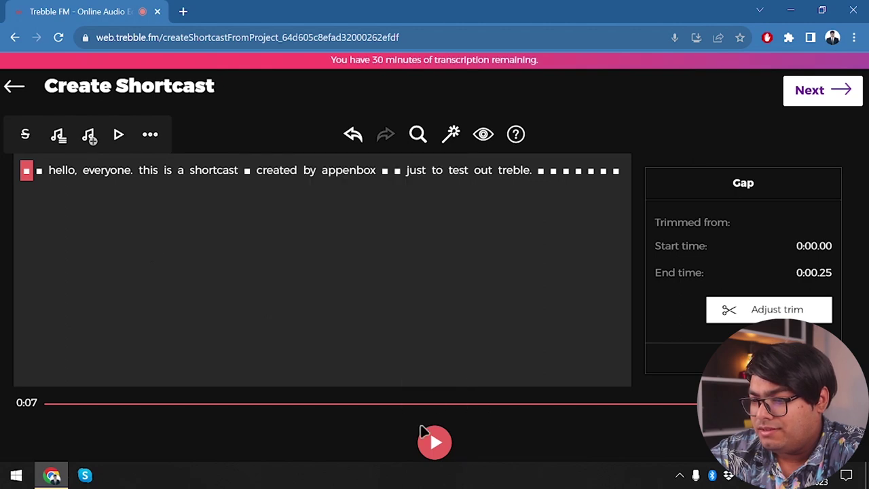
{"action": "left_click", "coordinate": [437, 444]}
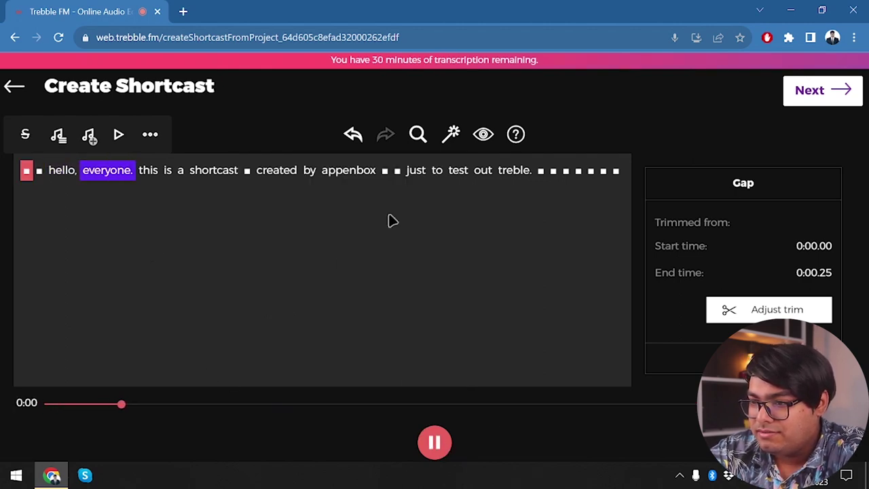
{"action": "left_click", "coordinate": [450, 136]}
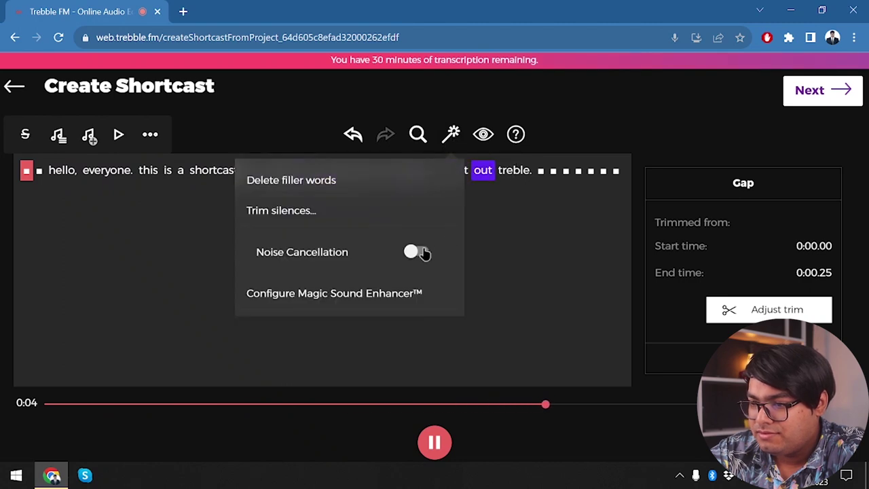
{"action": "left_click", "coordinate": [417, 252]}
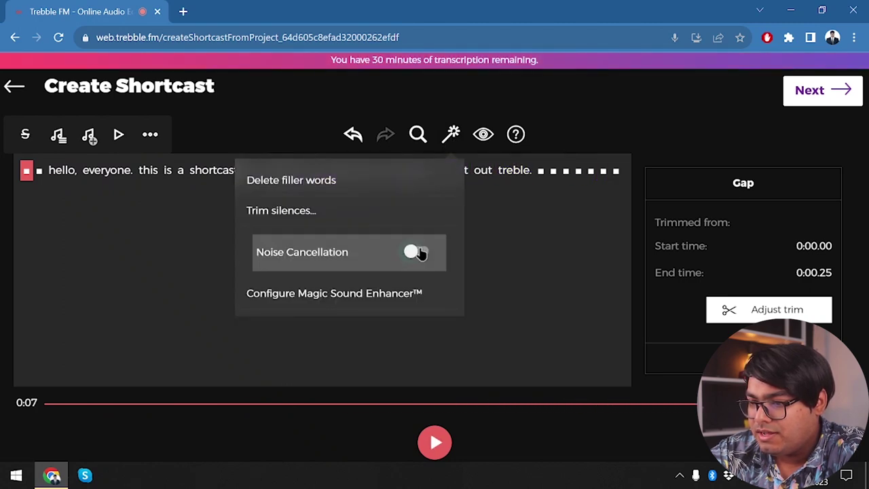
{"action": "left_click", "coordinate": [459, 367]}
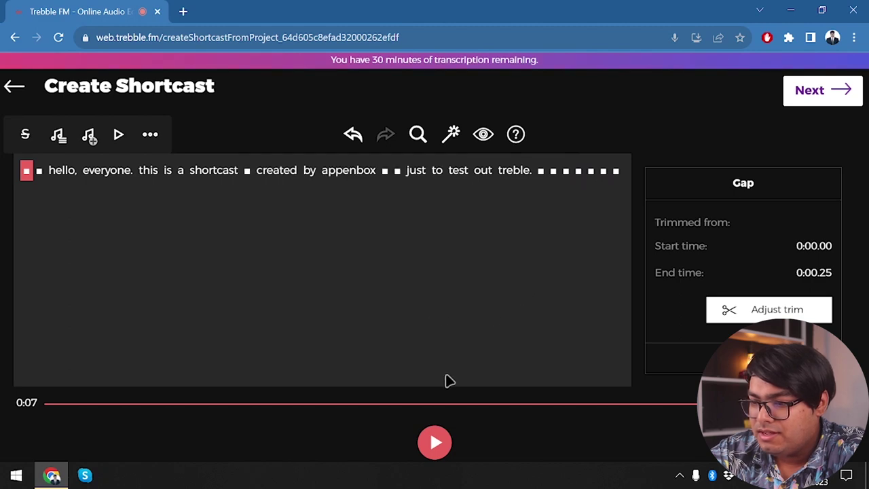
{"action": "left_click", "coordinate": [438, 442]}
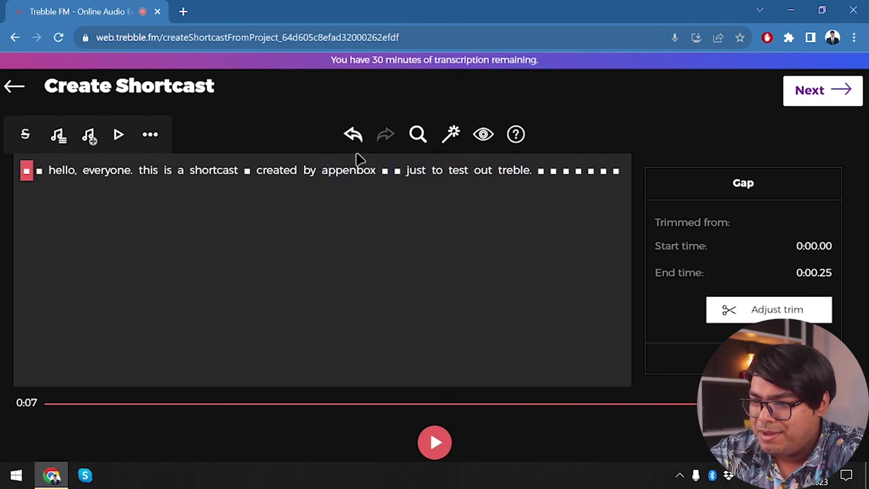
- Delete 'appenbox' from the transcript, restore it, and look over the automated clean-up actions
{"action": "left_click", "coordinate": [354, 170]}
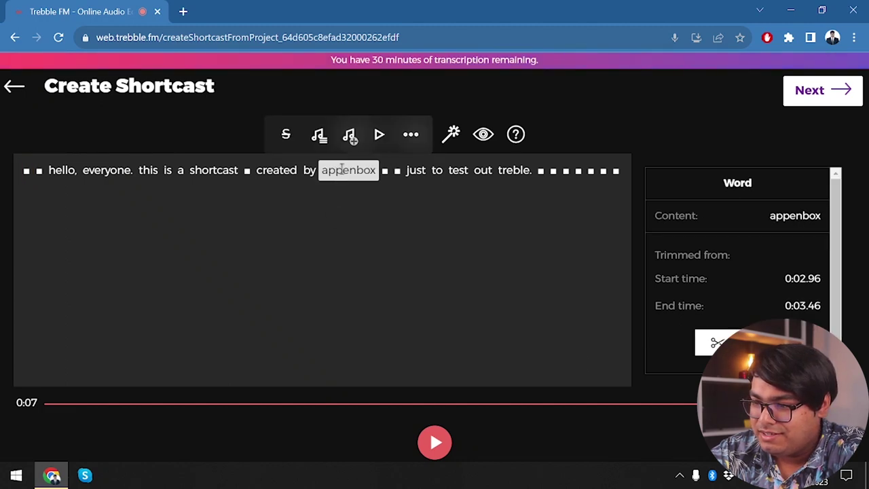
{"action": "key", "text": "Delete"}
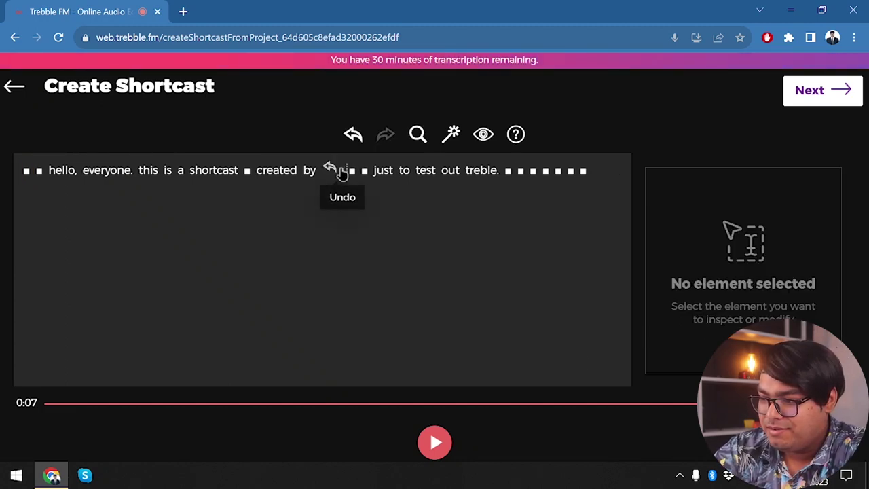
{"action": "left_click", "coordinate": [343, 173]}
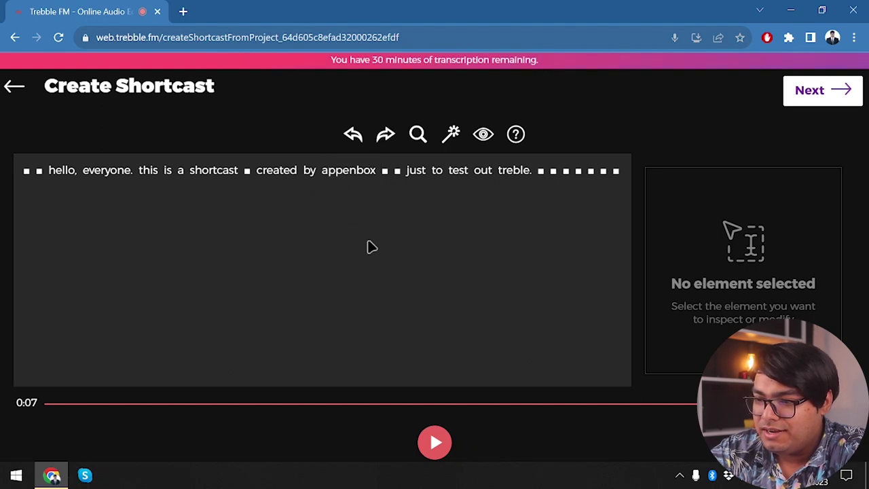
{"action": "left_click", "coordinate": [349, 171]}
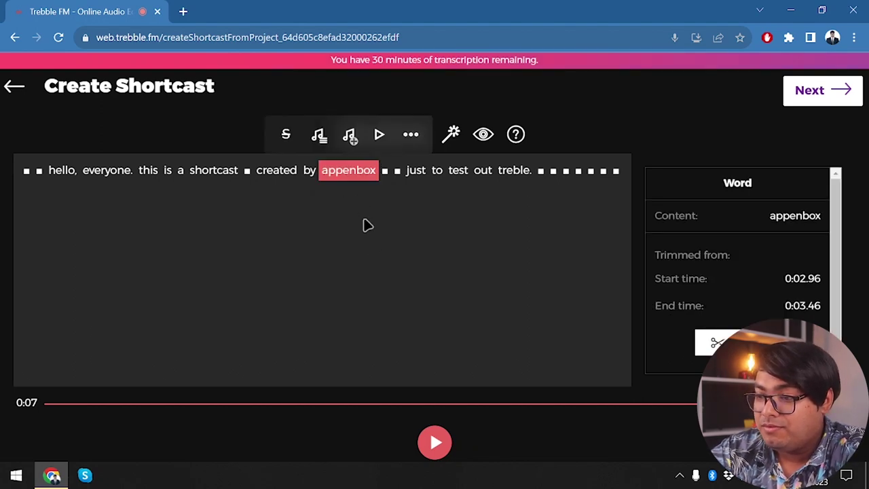
{"action": "left_click", "coordinate": [452, 132]}
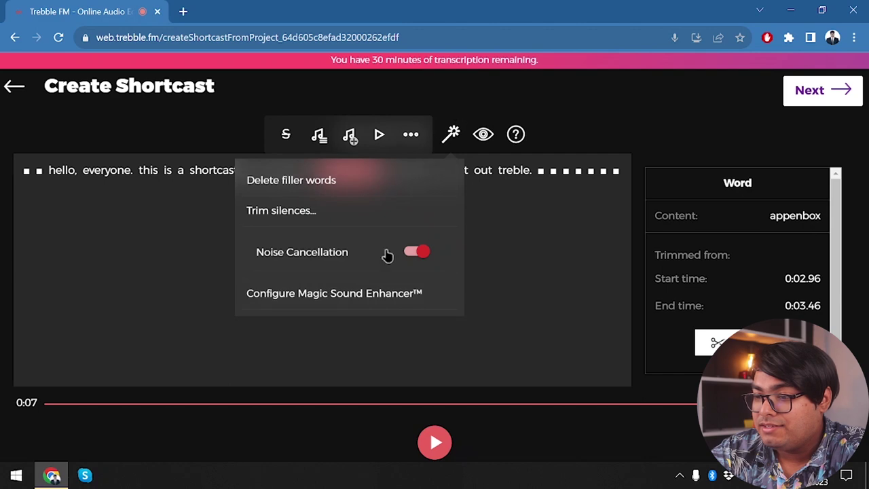
{"action": "left_click", "coordinate": [540, 283]}
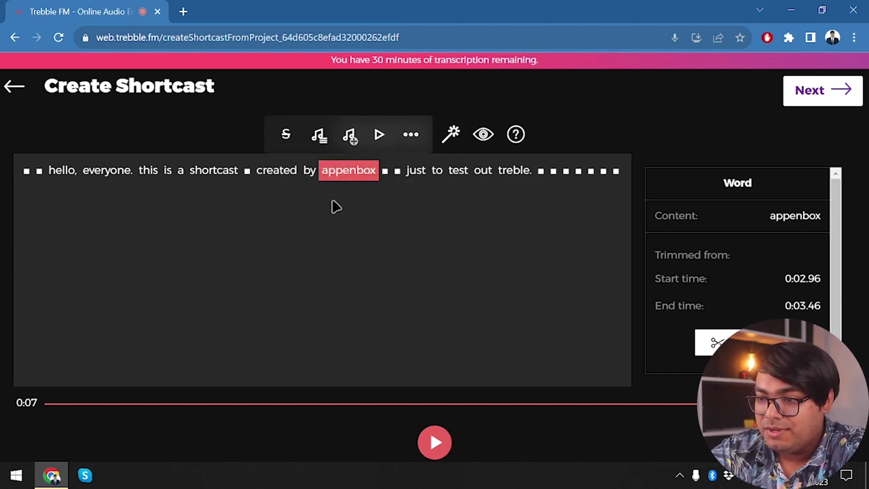
- Delete 'appenbox' again, leaving it struck out, and play the edited shortcast from the start
{"action": "left_click", "coordinate": [276, 170]}
{"action": "left_click", "coordinate": [352, 170]}
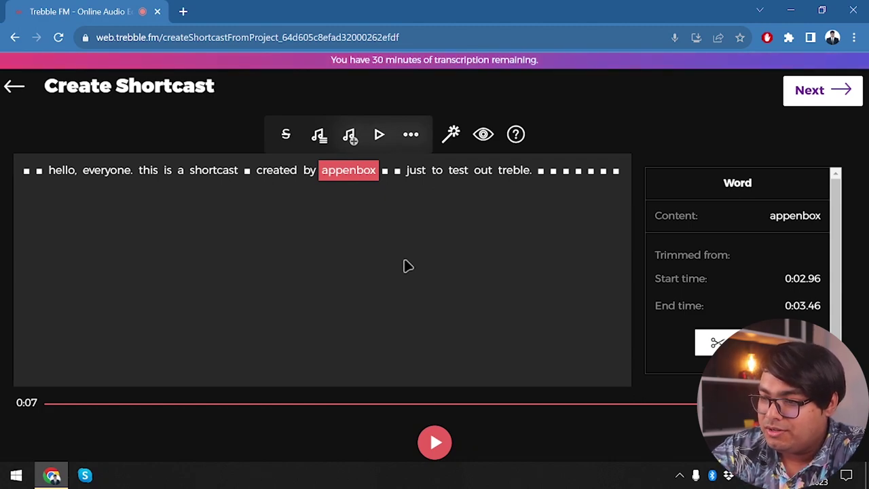
{"action": "key", "text": "Delete"}
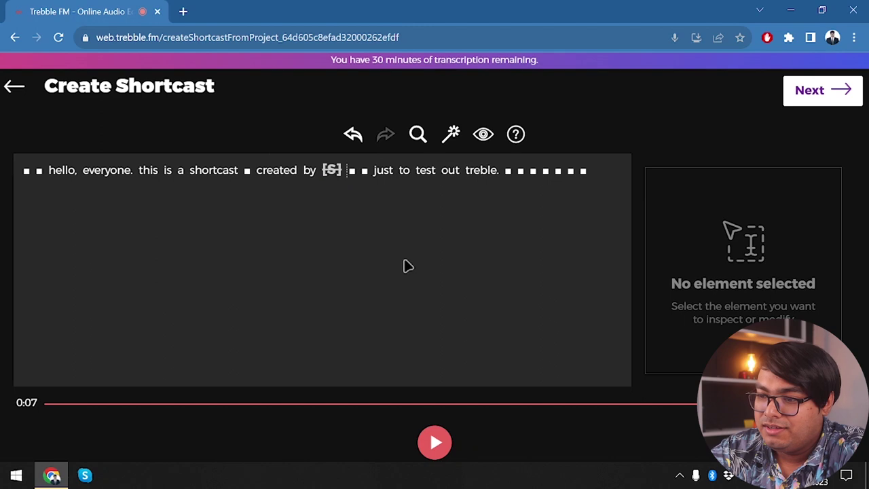
{"action": "left_click", "coordinate": [331, 169]}
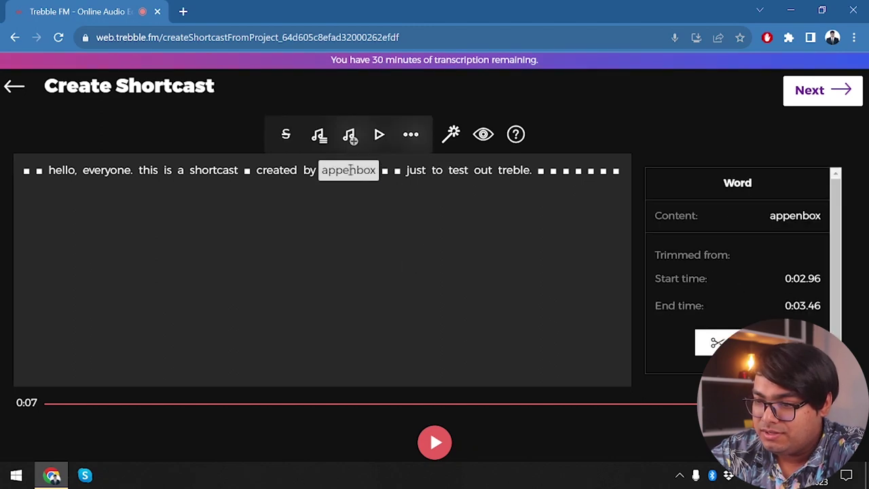
{"action": "left_click", "coordinate": [348, 171]}
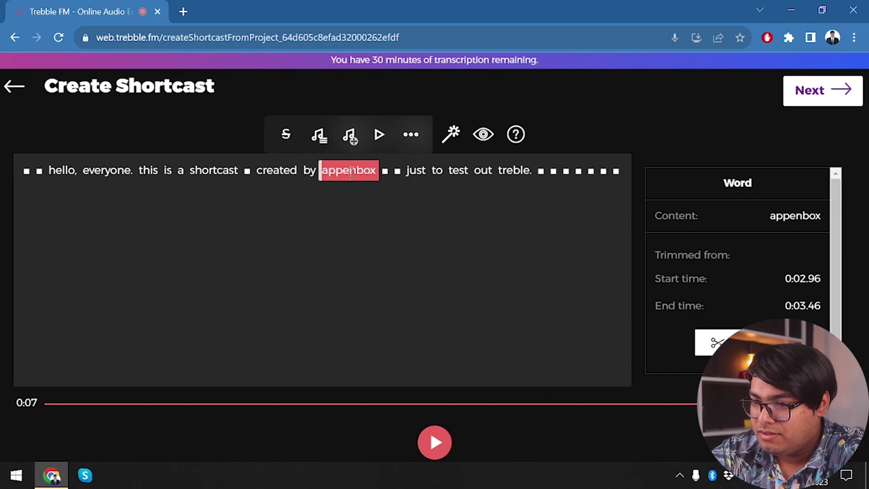
{"action": "key", "text": "Delete"}
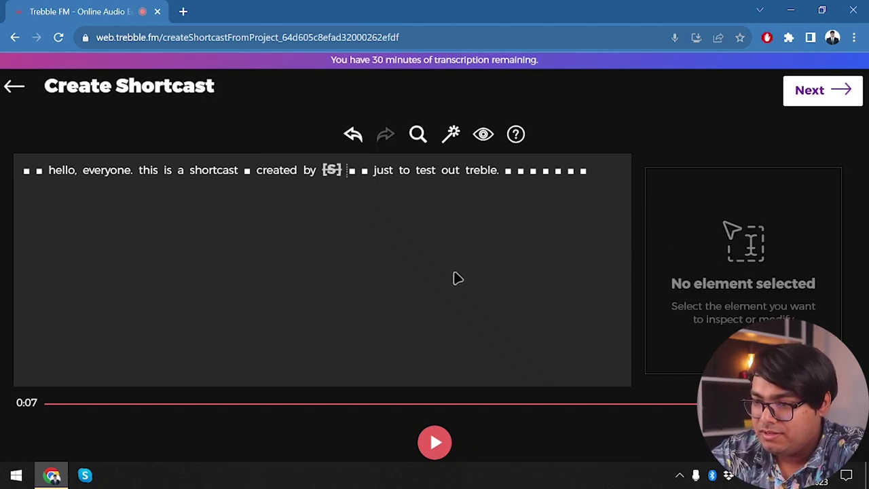
{"action": "left_click", "coordinate": [434, 442]}
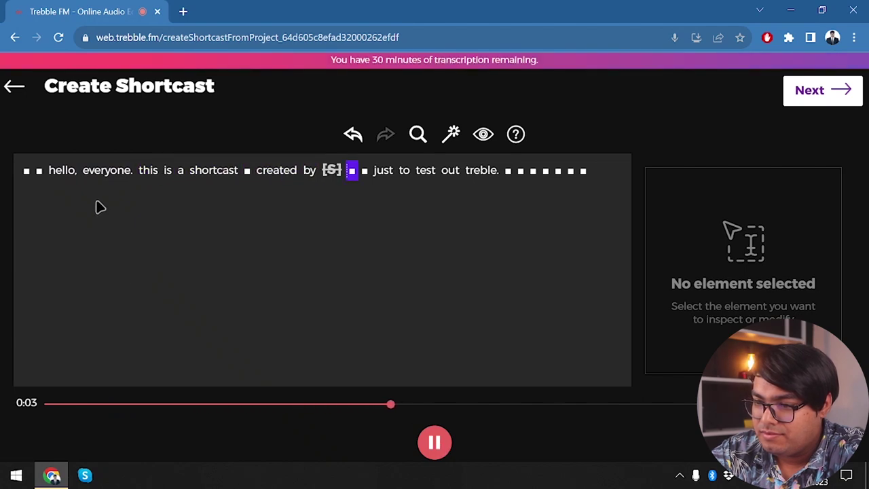
- Delete the first silent gap and preview the shortcast briefly
{"action": "left_click", "coordinate": [26, 171]}
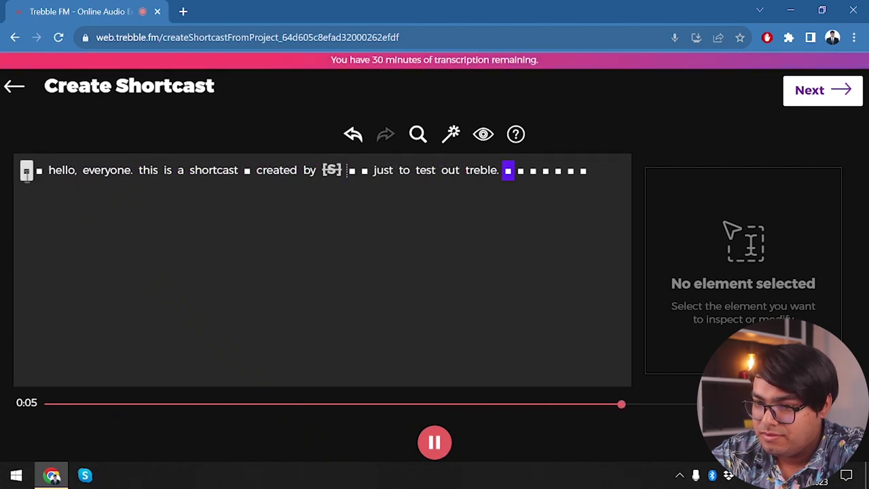
{"action": "key", "text": "Delete"}
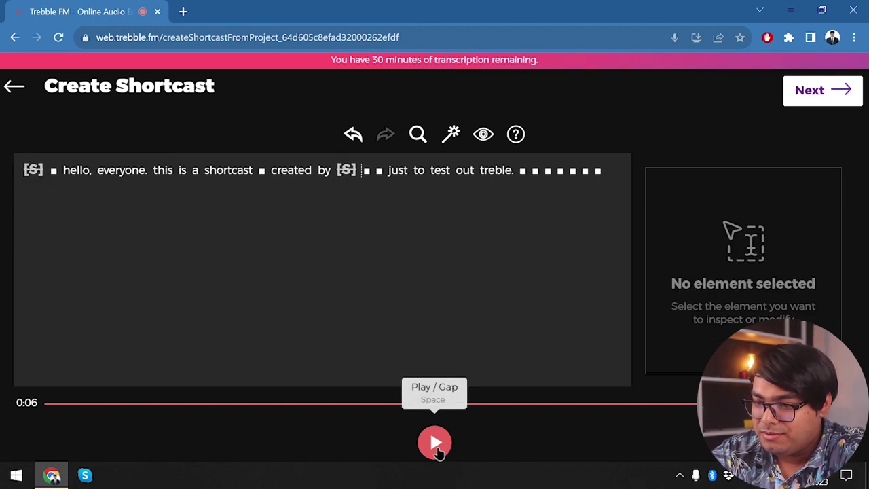
{"action": "left_click", "coordinate": [434, 442]}
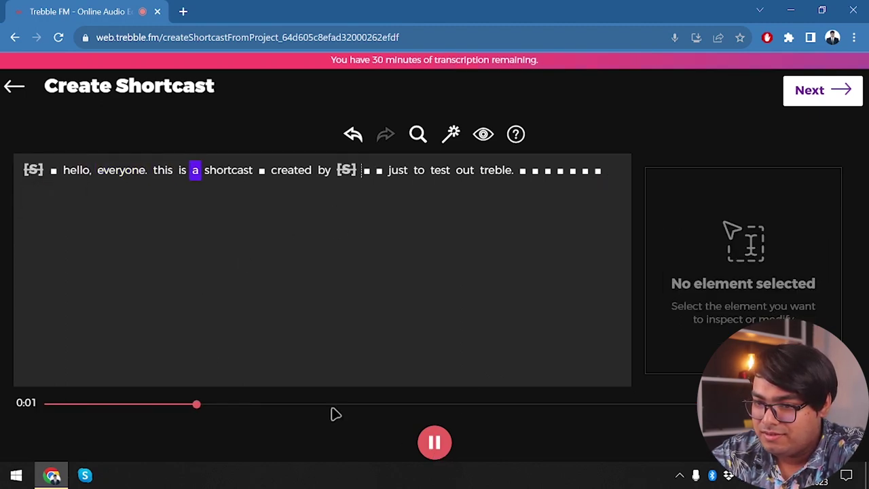
{"action": "left_click", "coordinate": [432, 442]}
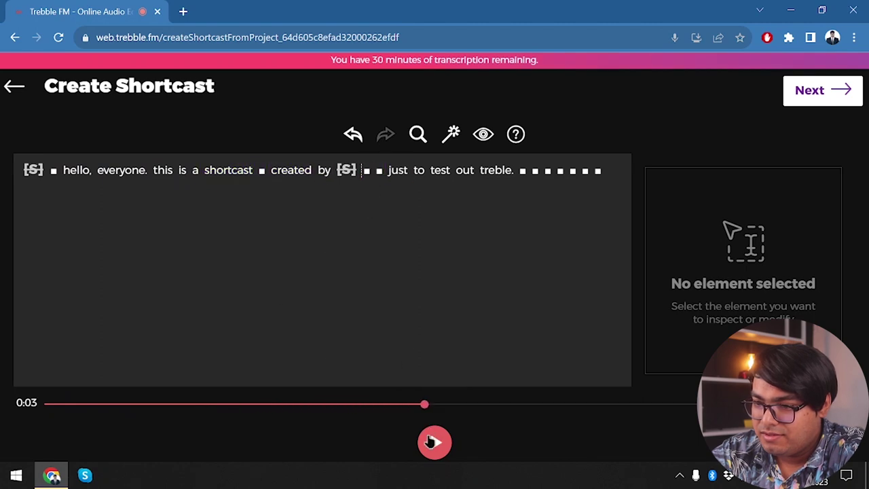
- Delete the gap just before 'hello' and the two gaps after 'treble.', then play the trimmed audio
{"action": "left_click", "coordinate": [54, 170]}
{"action": "key", "text": "Delete"}
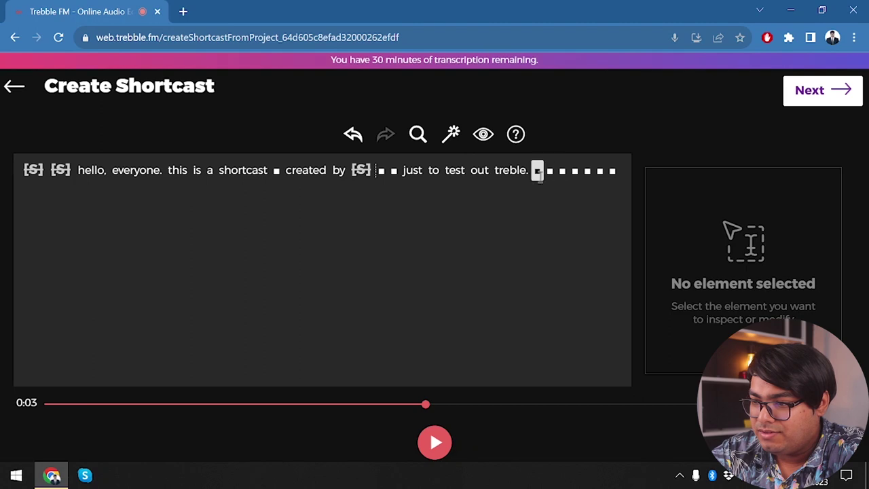
{"action": "left_click", "coordinate": [537, 171]}
{"action": "key", "text": "Delete"}
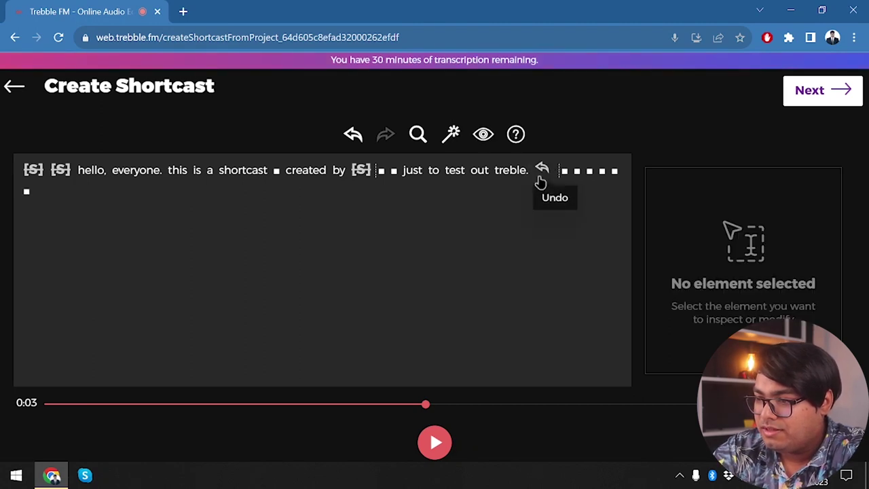
{"action": "left_click", "coordinate": [564, 171]}
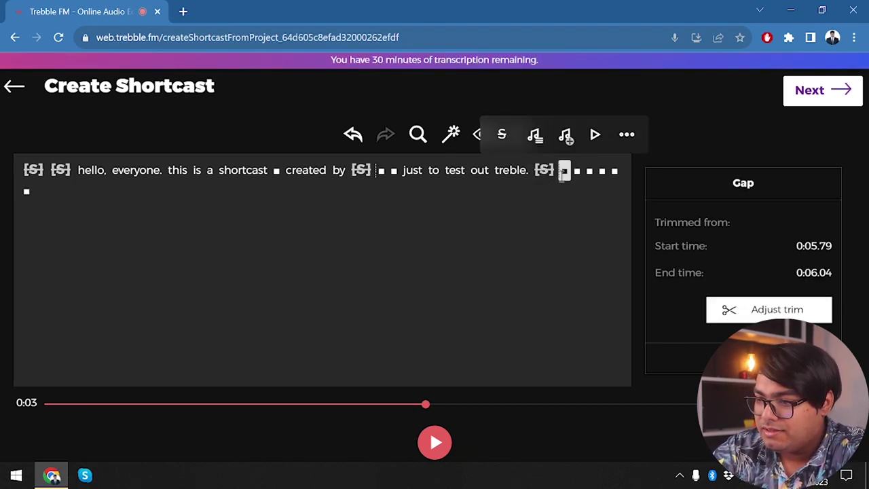
{"action": "key", "text": "Delete"}
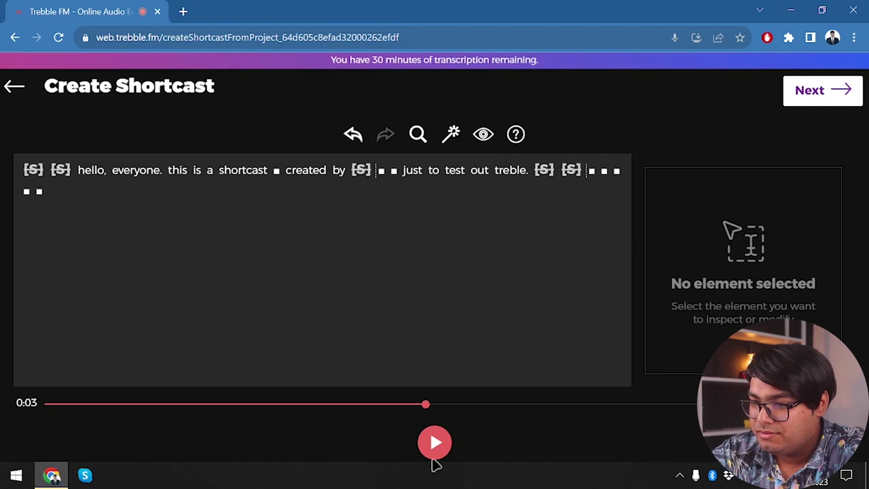
{"action": "left_click", "coordinate": [434, 442]}
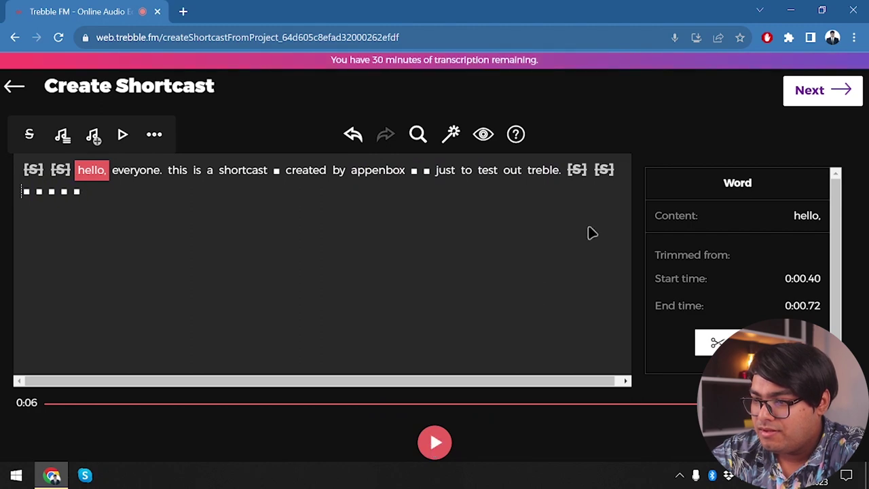
- Restore the two gaps after 'treble.' and the two before 'hello', then play the shortcast
{"action": "left_click", "coordinate": [576, 170]}
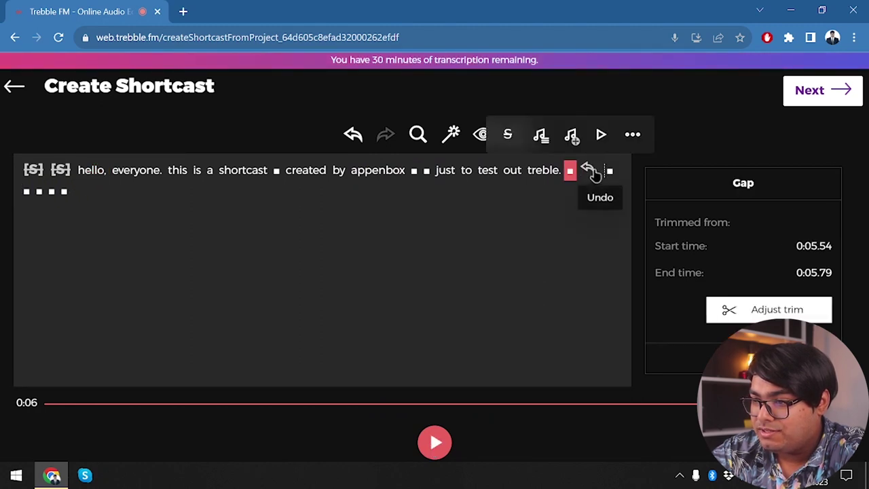
{"action": "left_click", "coordinate": [592, 171]}
{"action": "left_click", "coordinate": [59, 169]}
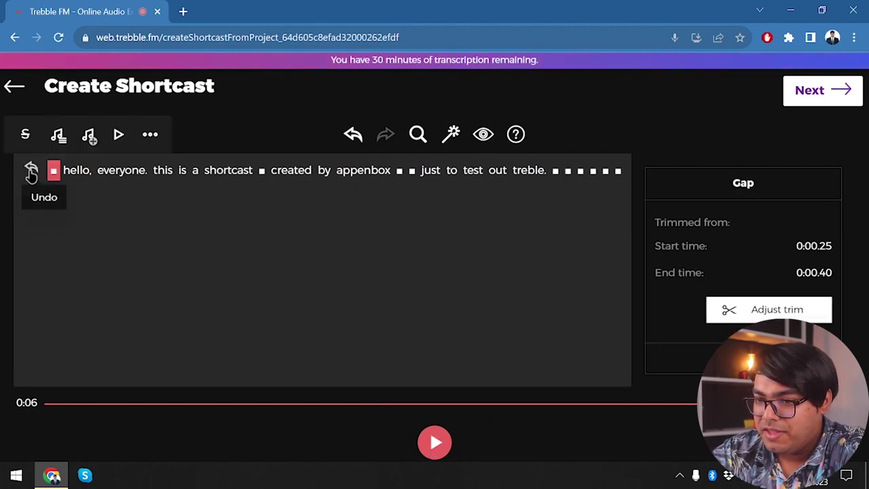
{"action": "left_click", "coordinate": [31, 170]}
{"action": "left_click", "coordinate": [435, 443]}
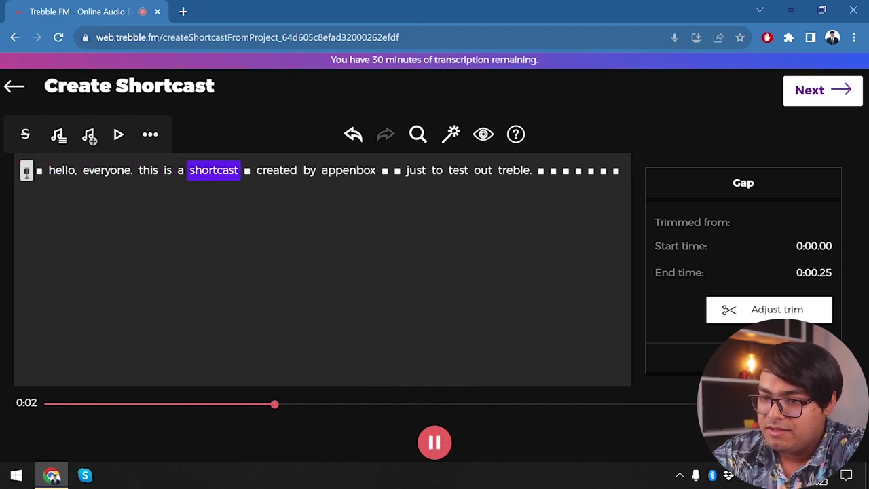
- Remove the two gaps before 'hello' and a gap after 'treble.' again
{"action": "left_click", "coordinate": [34, 173]}
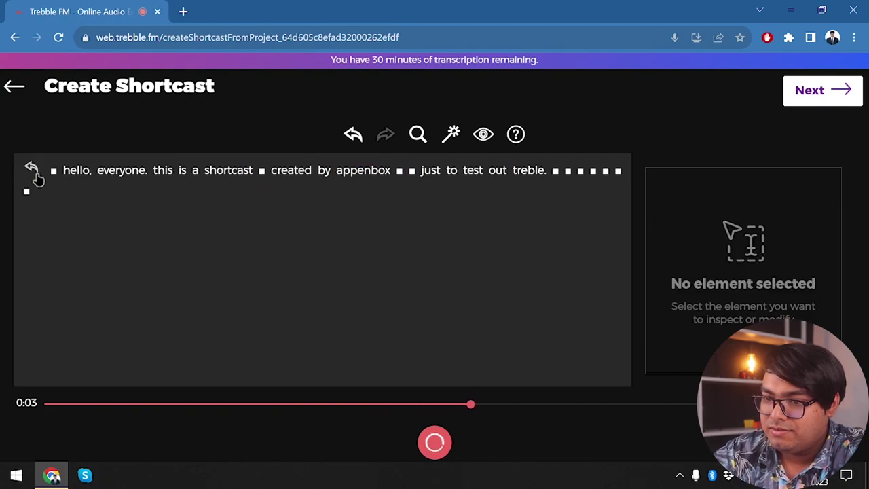
{"action": "left_click", "coordinate": [53, 171]}
{"action": "left_click", "coordinate": [53, 172]}
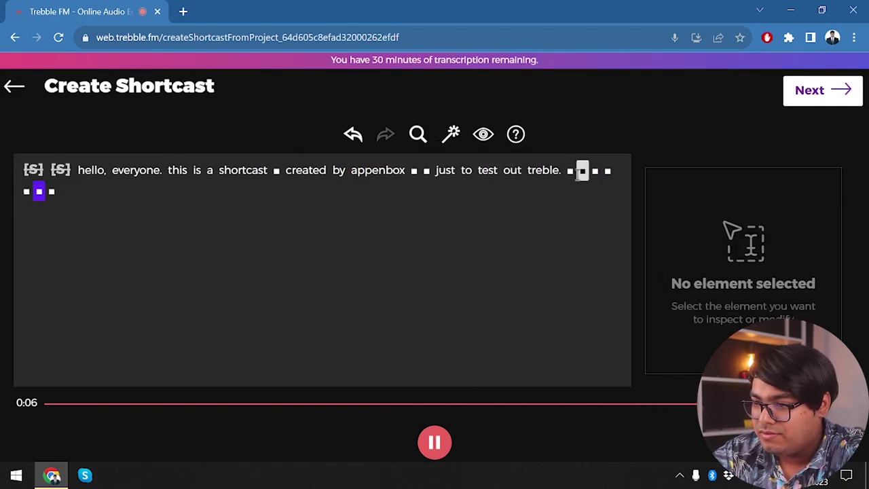
{"action": "left_click", "coordinate": [570, 171]}
{"action": "left_click", "coordinate": [570, 171]}
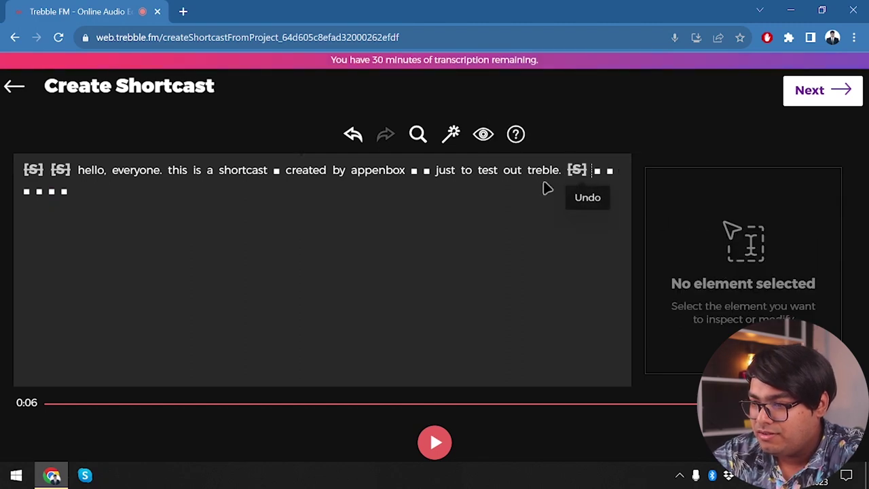
- Preview from the word 'out', restoring the gap after 'treble.' in between
{"action": "left_click", "coordinate": [543, 171]}
{"action": "left_click", "coordinate": [512, 170]}
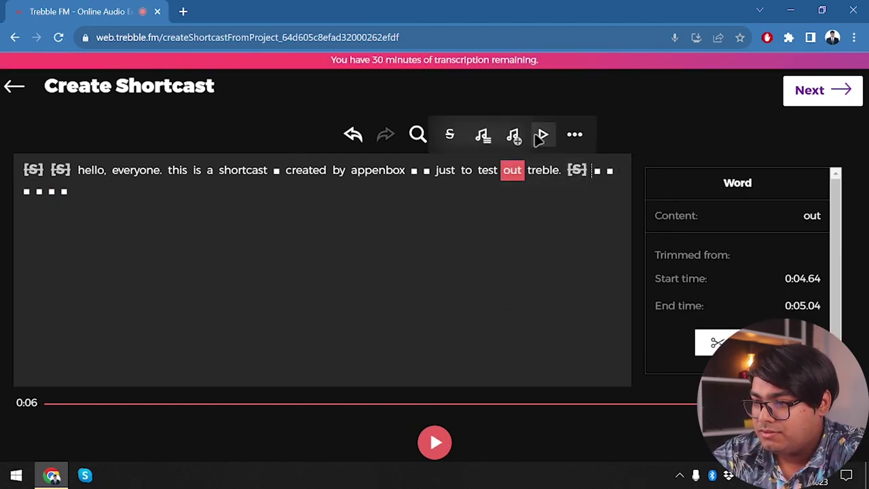
{"action": "left_click", "coordinate": [541, 134]}
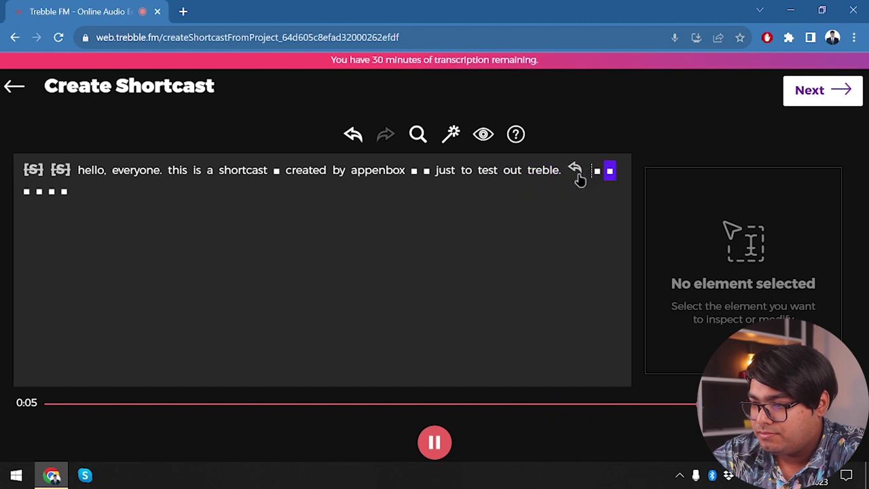
{"action": "left_click", "coordinate": [574, 174]}
{"action": "left_click", "coordinate": [511, 171]}
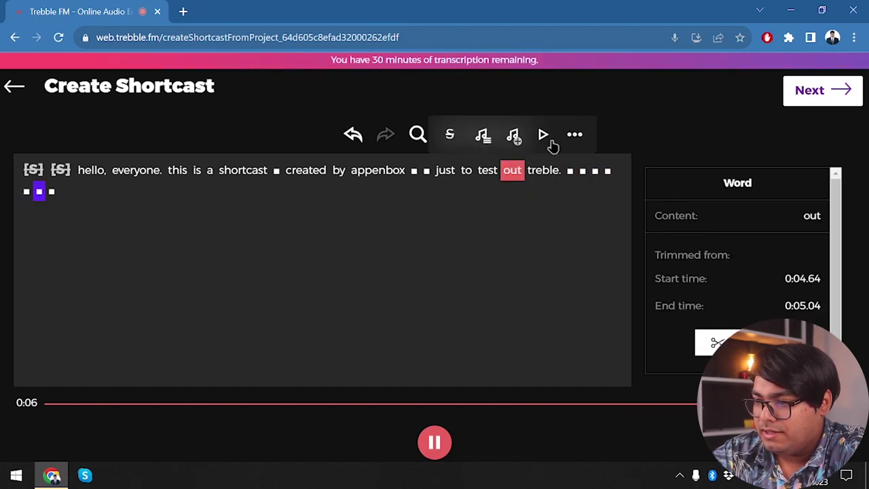
{"action": "left_click", "coordinate": [546, 139]}
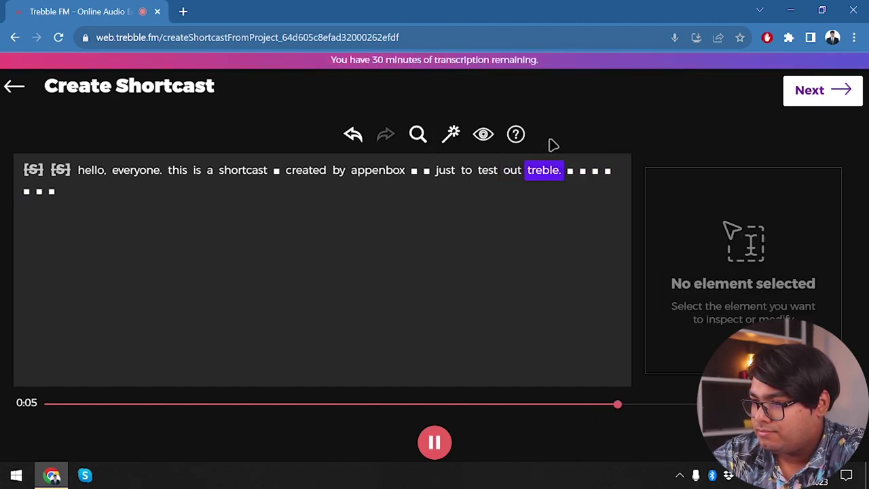
- Delete both trailing gaps after 'treble.' and play the audio from the word 'just'
{"action": "left_click", "coordinate": [570, 171]}
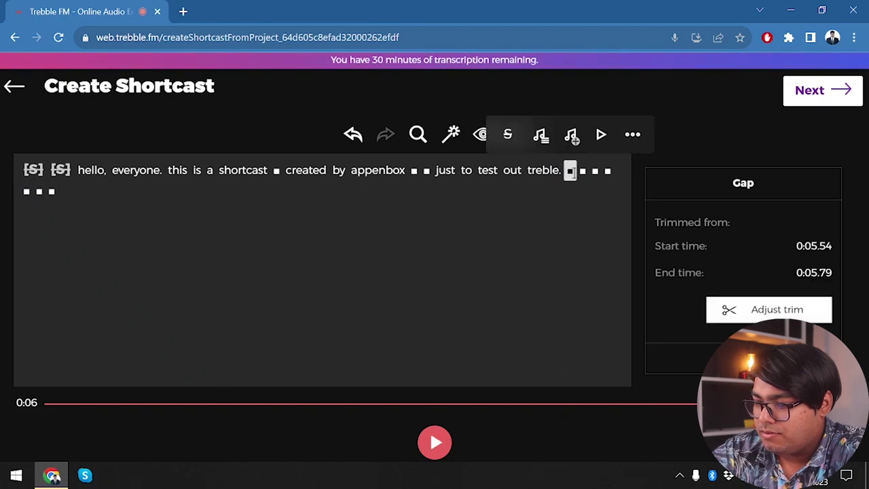
{"action": "key", "text": "Delete"}
{"action": "left_click", "coordinate": [599, 171]}
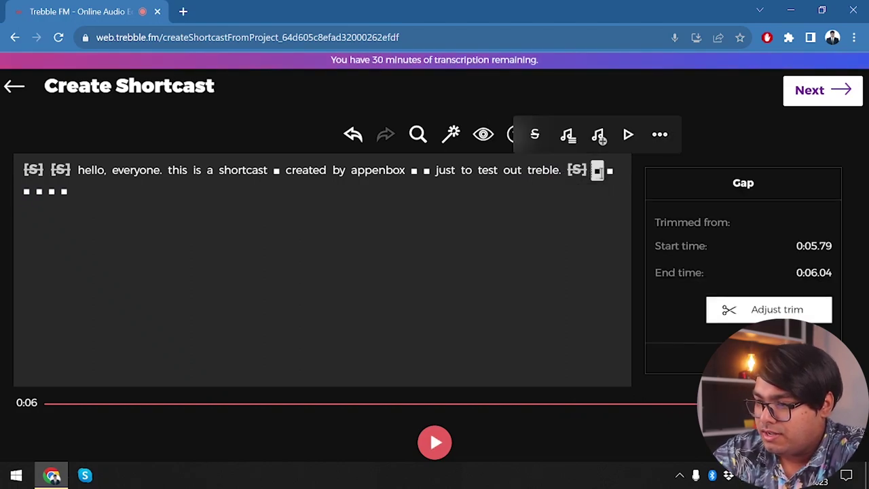
{"action": "key", "text": "Delete"}
{"action": "left_click", "coordinate": [543, 171]}
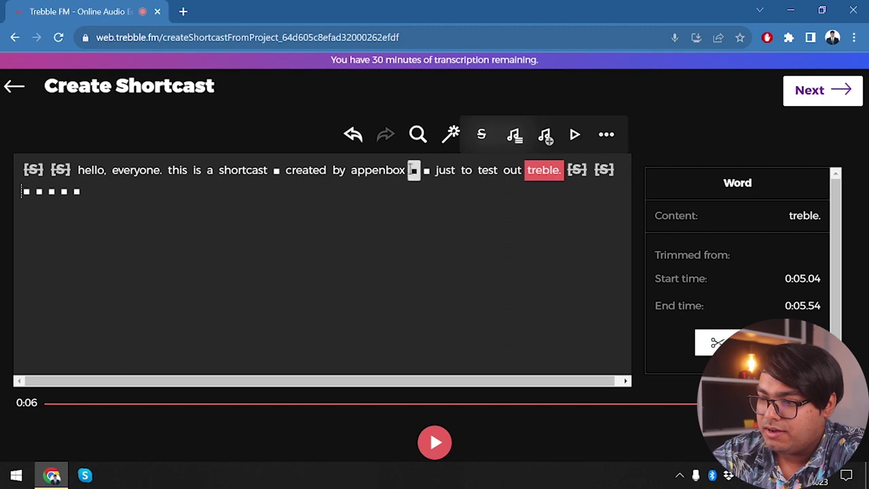
{"action": "left_click", "coordinate": [441, 171]}
{"action": "left_click", "coordinate": [477, 134]}
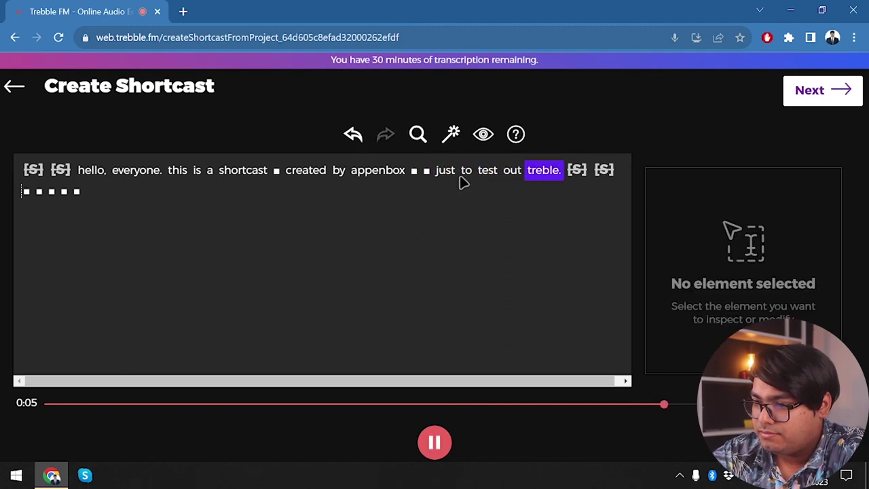
{"action": "left_click", "coordinate": [452, 173]}
{"action": "left_click", "coordinate": [476, 135]}
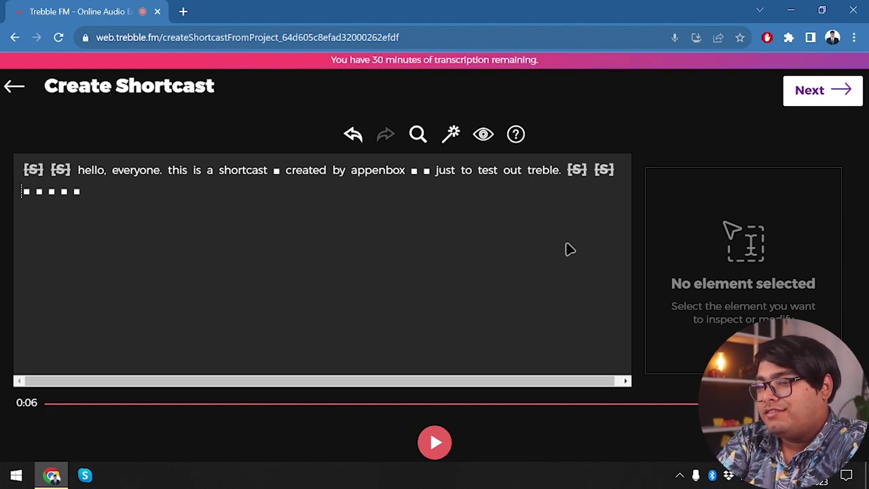
- Toggle Show ignored content off and back on twice in Configure View, keeping it shown
{"action": "left_click", "coordinate": [480, 135]}
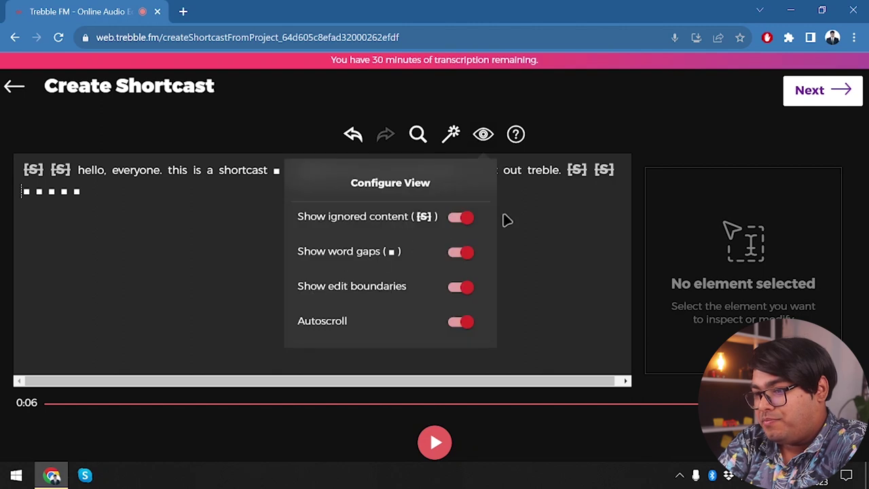
{"action": "left_click", "coordinate": [466, 219]}
{"action": "left_click", "coordinate": [457, 219]}
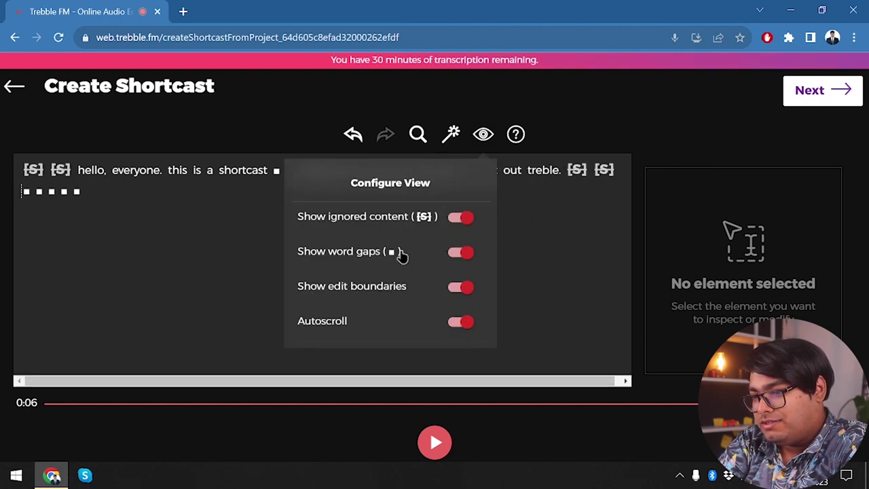
{"action": "left_click", "coordinate": [463, 215]}
{"action": "left_click", "coordinate": [460, 220]}
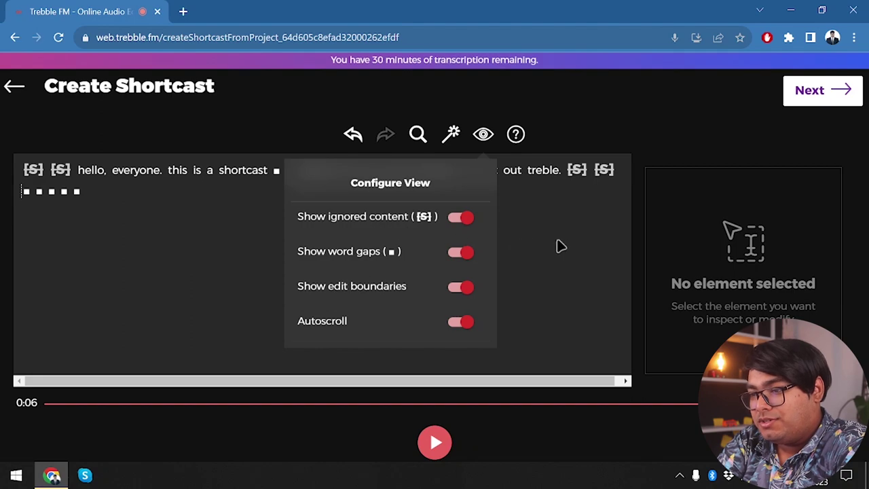
{"action": "left_click", "coordinate": [560, 245]}
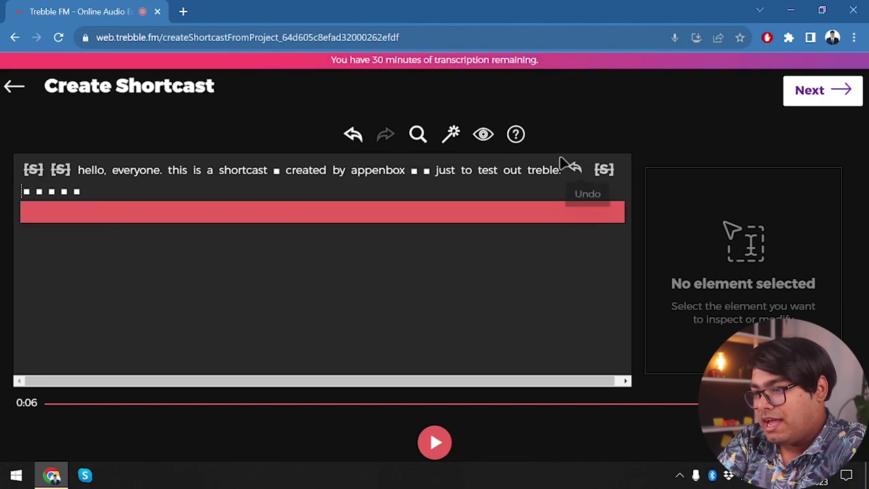
- Play the shortcast and pause it at 0:02
{"action": "left_click", "coordinate": [483, 134]}
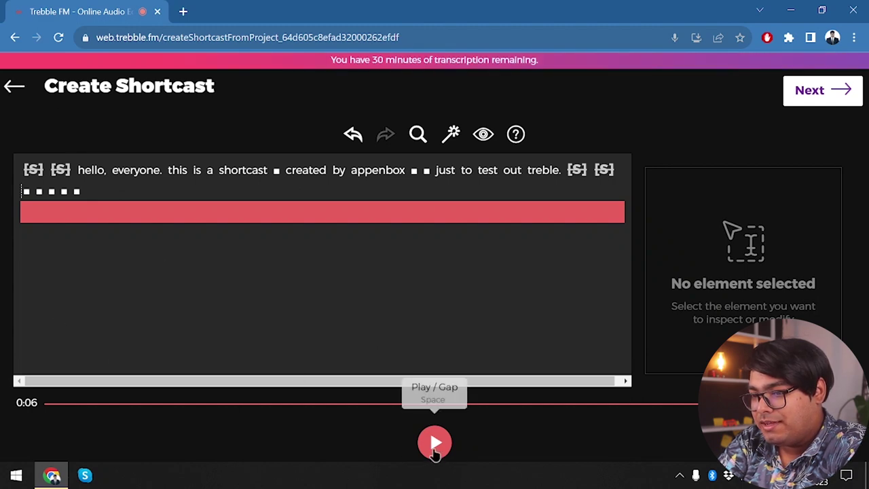
{"action": "left_click", "coordinate": [435, 445]}
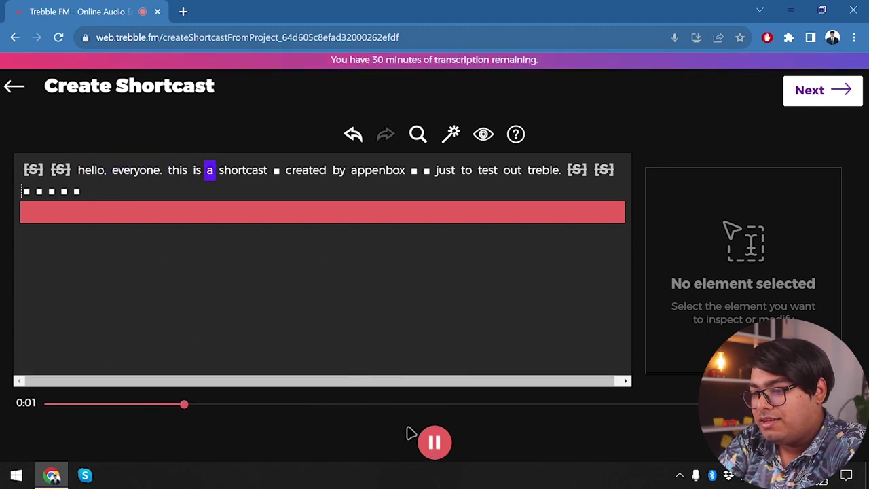
{"action": "left_click", "coordinate": [428, 452]}
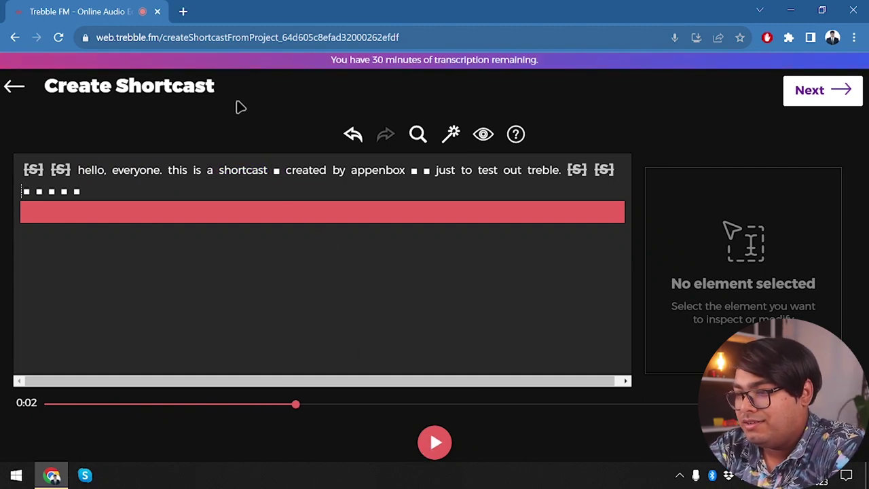
{"action": "left_click", "coordinate": [483, 134]}
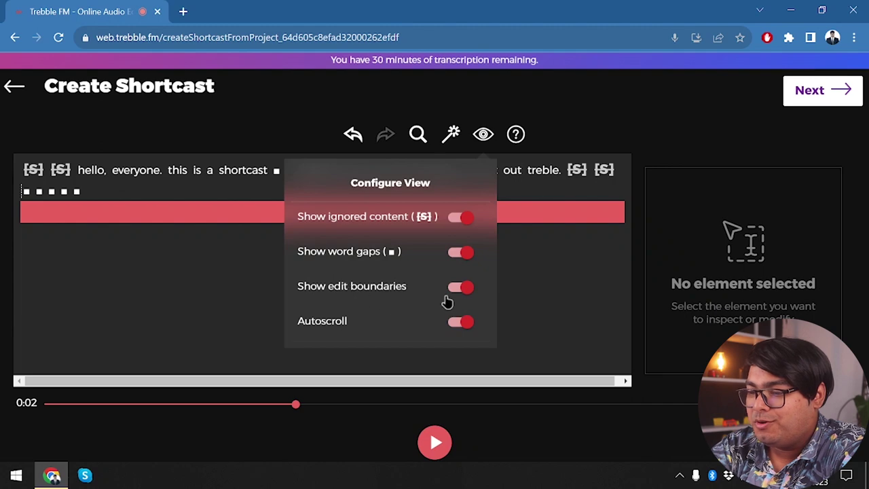
{"action": "left_click", "coordinate": [557, 306]}
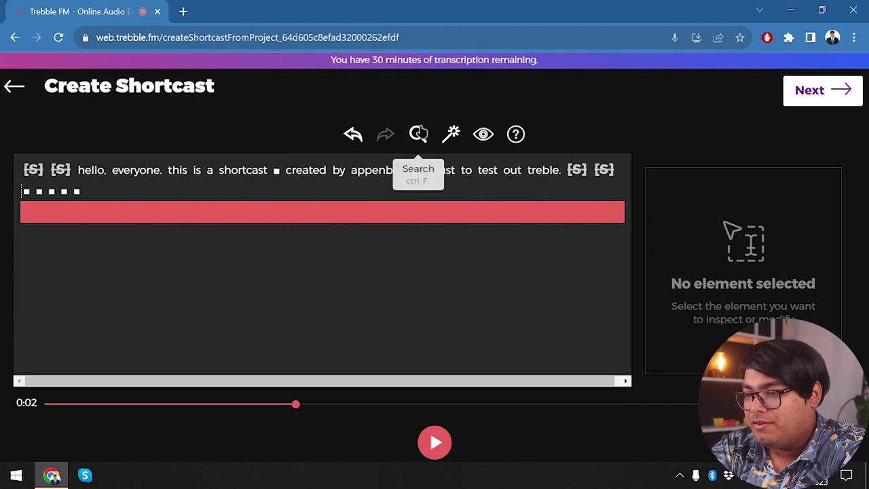
- Back out of the transcript editor, answer No to keep edits, then go Next to Title/Notes
{"action": "left_click", "coordinate": [418, 134]}
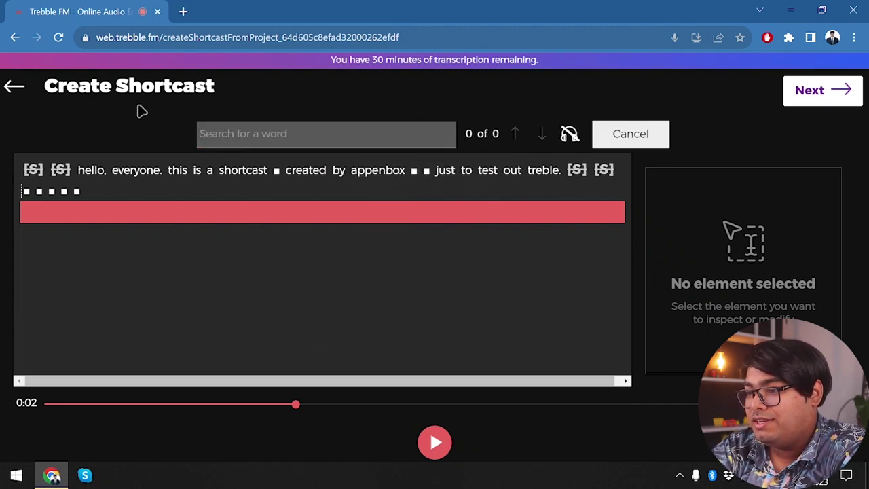
{"action": "left_click", "coordinate": [14, 88]}
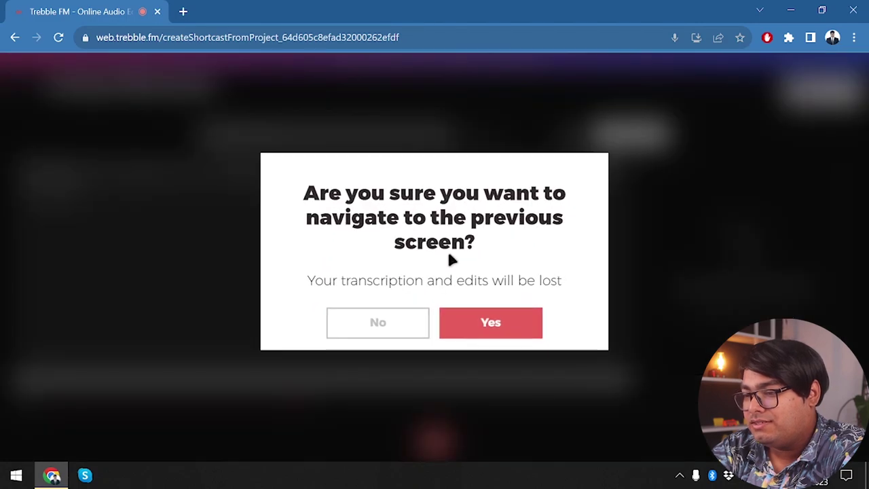
{"action": "left_click", "coordinate": [377, 325]}
{"action": "left_click", "coordinate": [836, 76]}
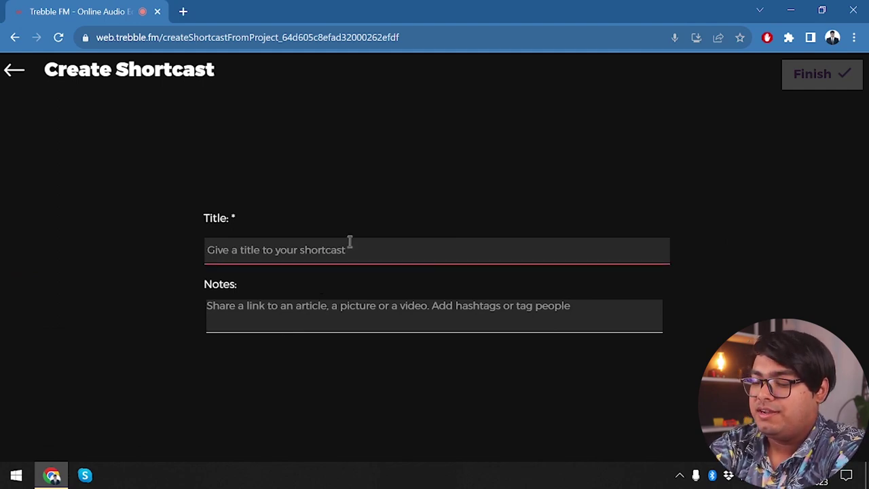
- Enter the title 'test' and Finish to save the shortcast
{"action": "type", "text": "test"}
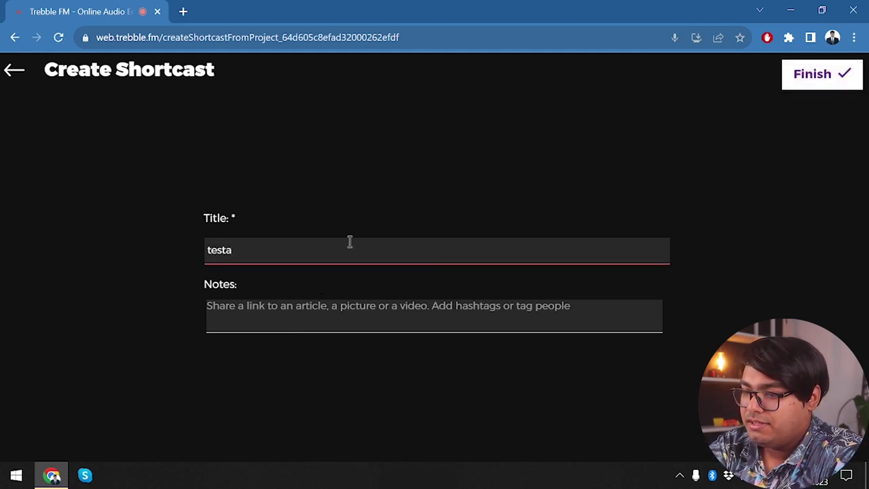
{"action": "left_click", "coordinate": [830, 71]}
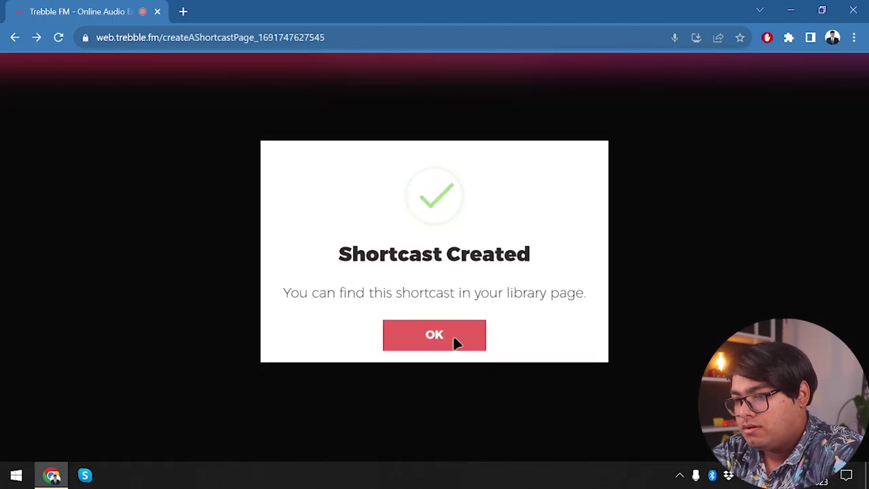
- Confirm Shortcast Created with OK, opening a new Record Mode page at 0:00
{"action": "left_click", "coordinate": [445, 341]}
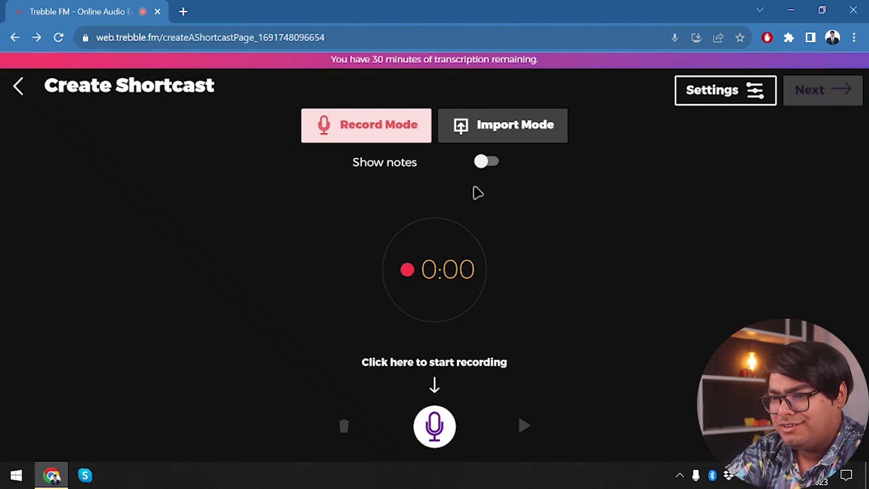
- Enable Show notes and begin typing 'So now I will be' into the notes box
{"action": "left_click", "coordinate": [486, 163]}
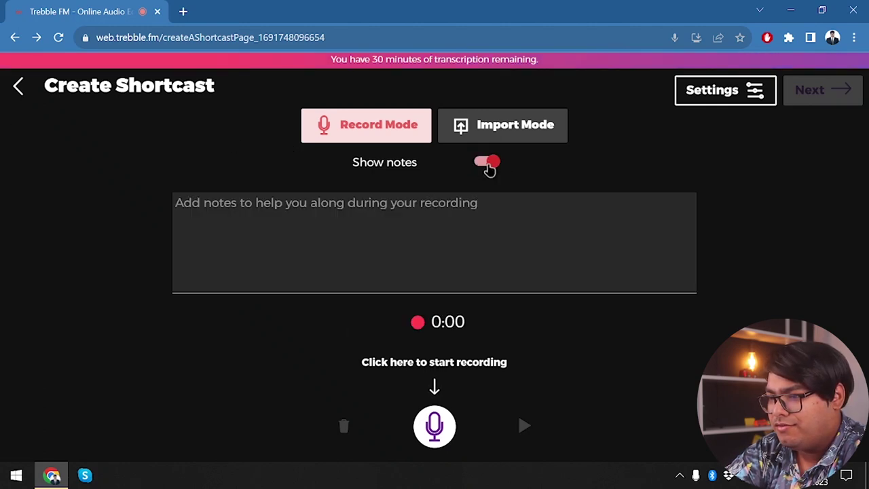
{"action": "left_click", "coordinate": [486, 163]}
{"action": "left_click", "coordinate": [486, 163]}
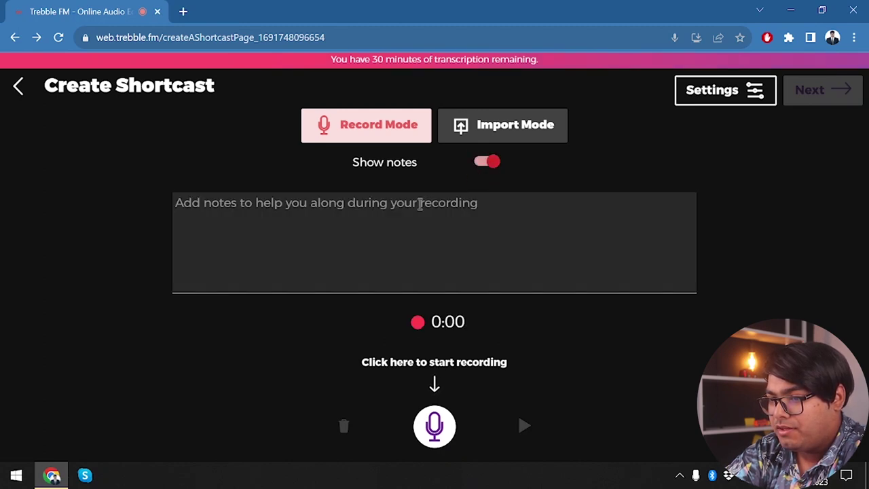
{"action": "left_click", "coordinate": [406, 223]}
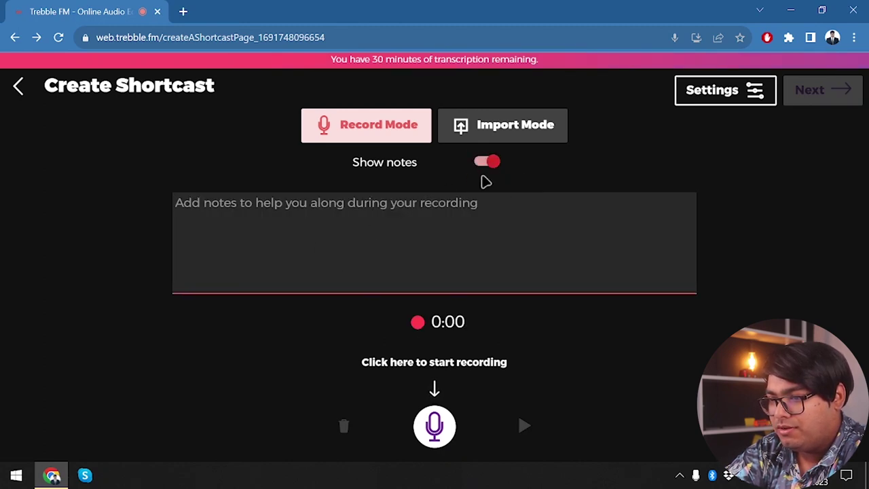
{"action": "left_click", "coordinate": [486, 164]}
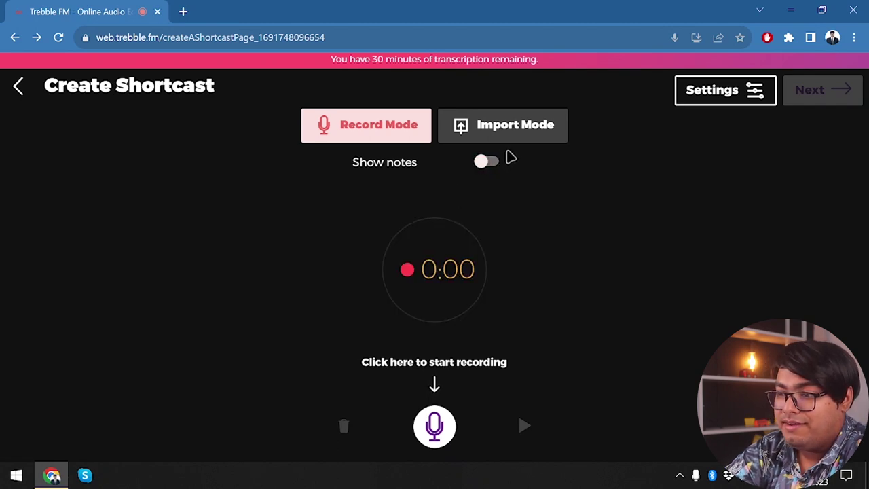
{"action": "left_click", "coordinate": [489, 161]}
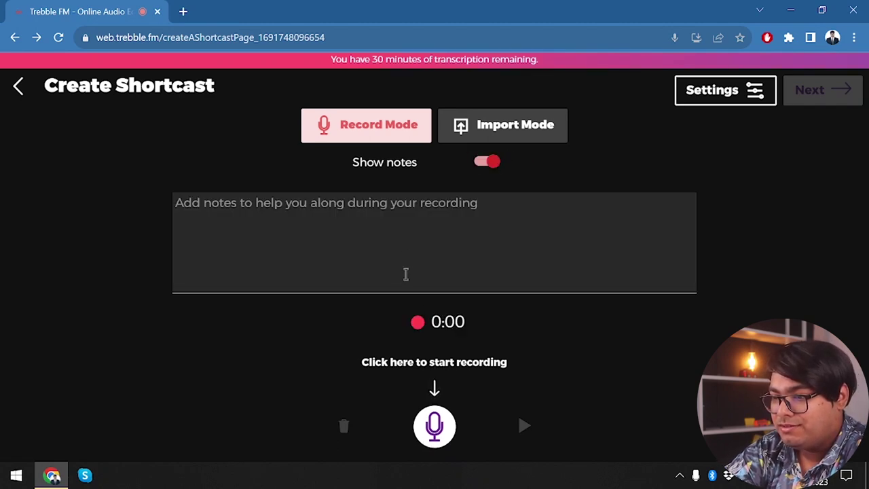
{"action": "left_click", "coordinate": [405, 274]}
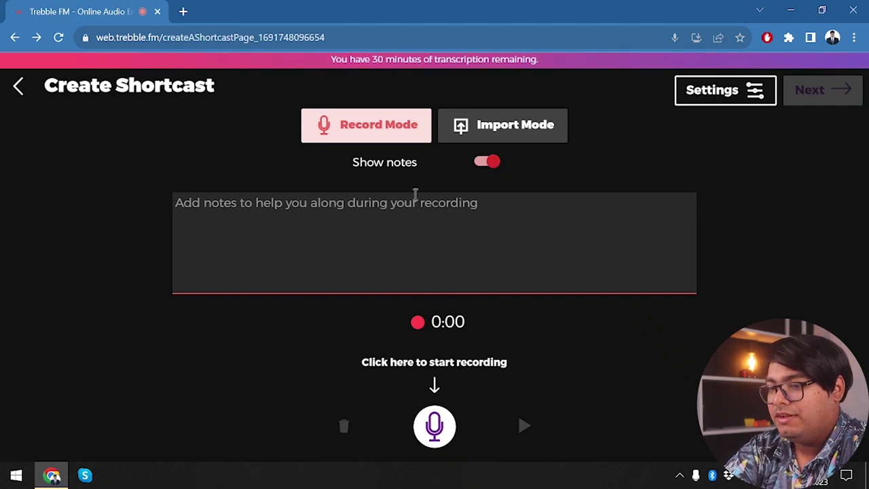
{"action": "type", "text": "LE"}
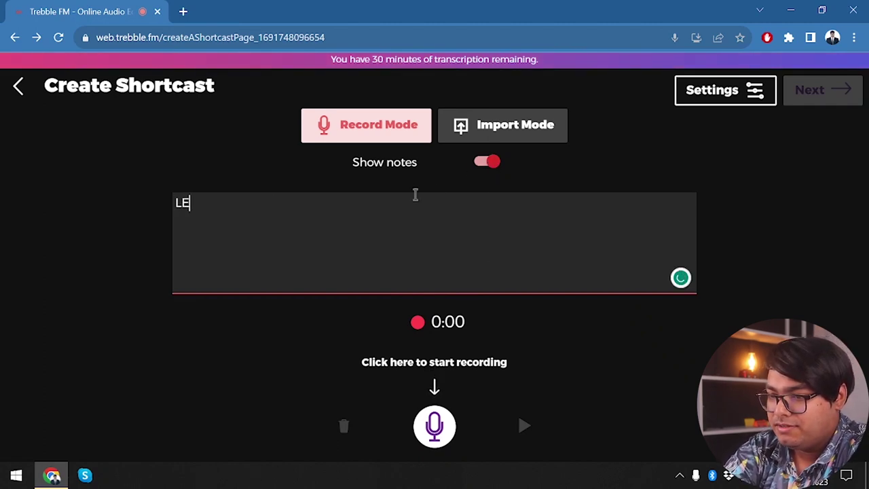
{"action": "key", "text": "BackSpace"}
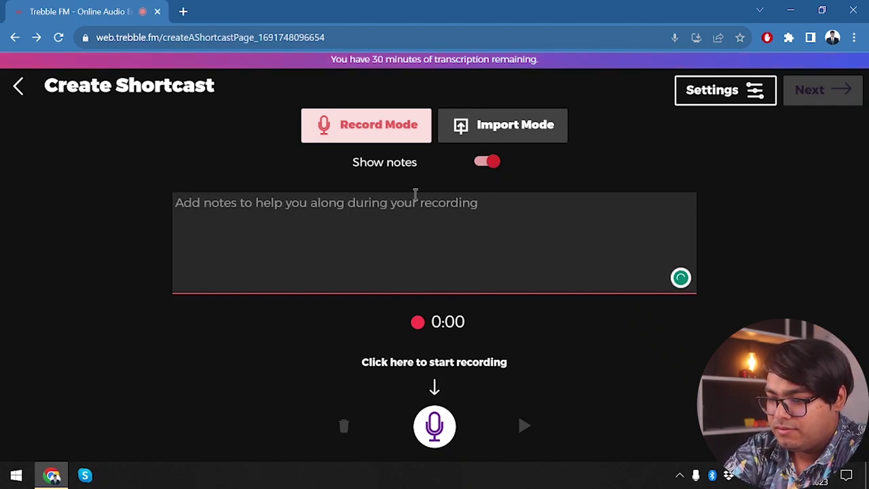
{"action": "type", "text": "So now I will b"}
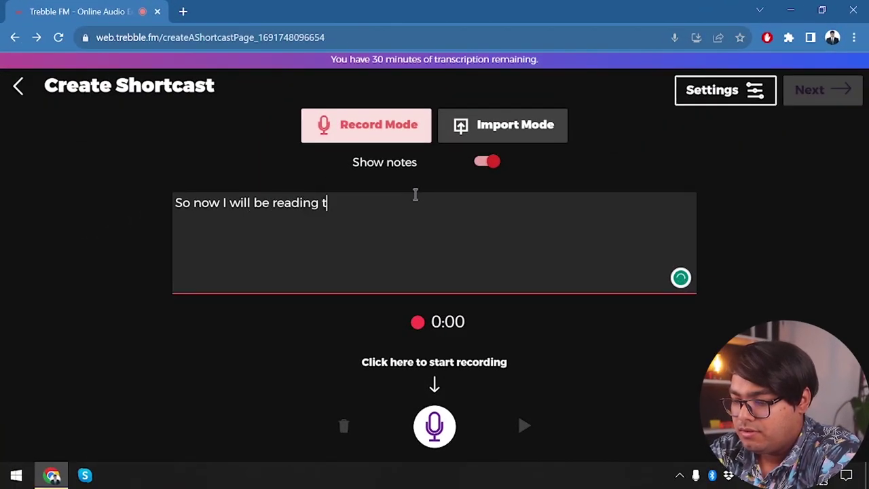
{"action": "type", "text": "e so that I have no errors."}
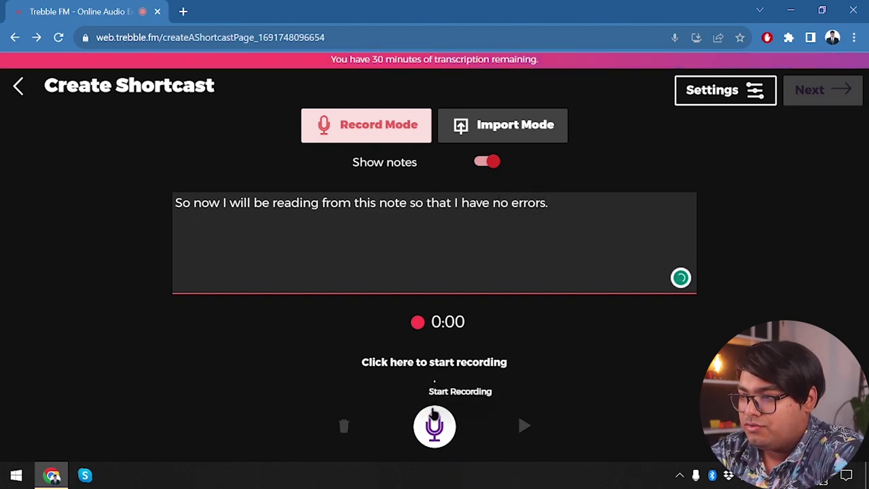
- Record the new shortcast, stop it, and continue while skipping transcription
{"action": "left_click", "coordinate": [441, 431]}
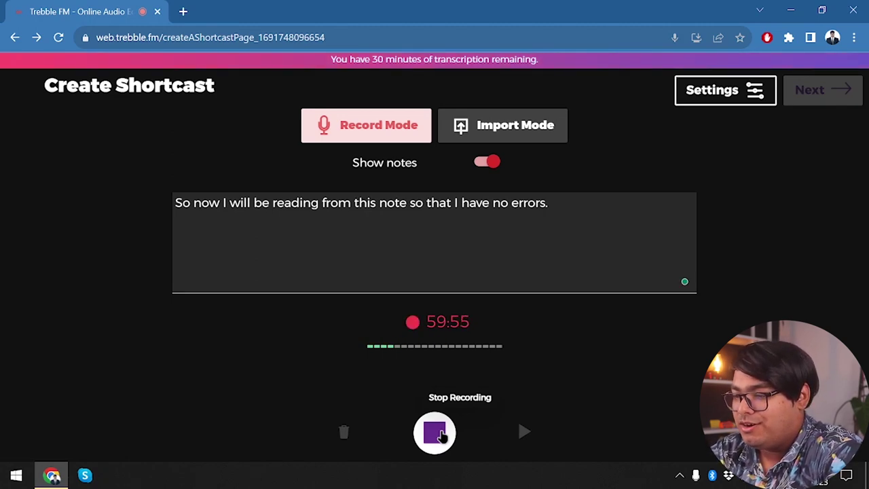
{"action": "left_click", "coordinate": [434, 433]}
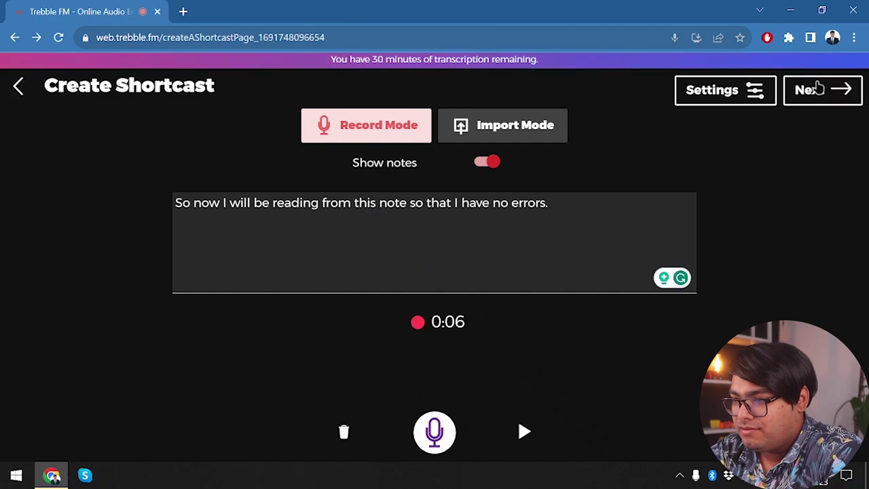
{"action": "left_click", "coordinate": [818, 88]}
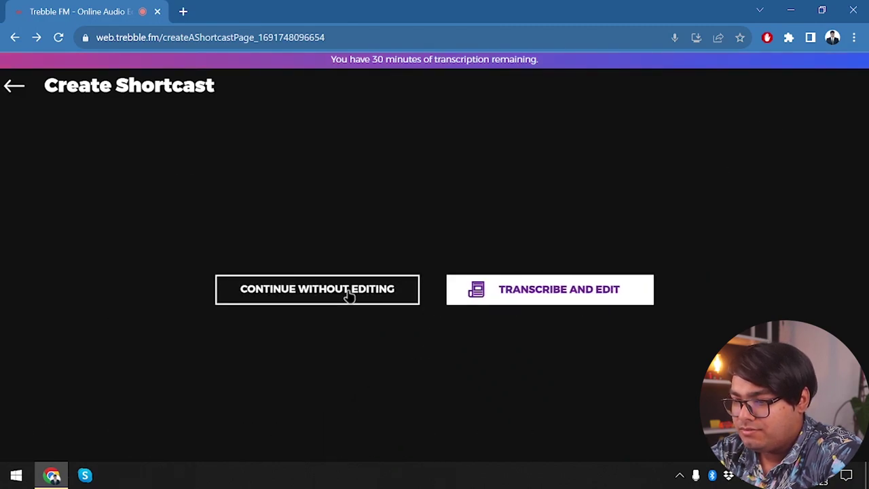
{"action": "left_click", "coordinate": [349, 295]}
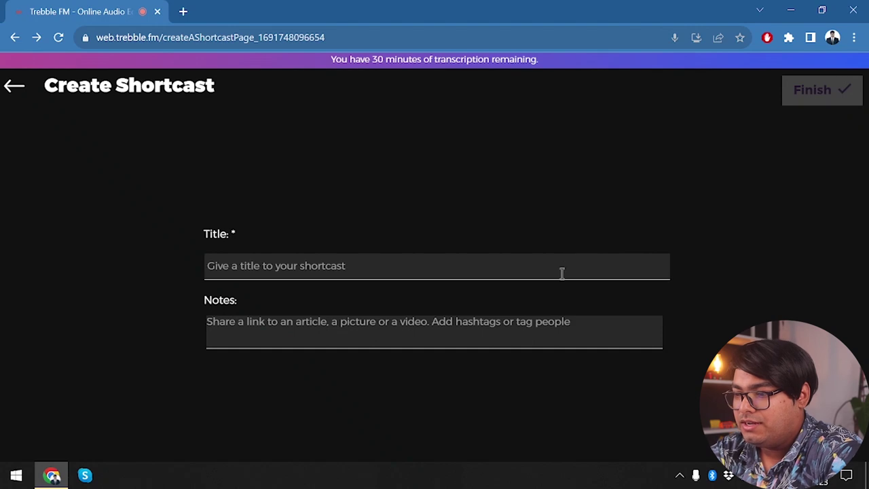
- Title it 'test 2', then go back and choose Transcribe and Edit in English, US
{"action": "left_click", "coordinate": [561, 273]}
{"action": "type", "text": "test 2"}
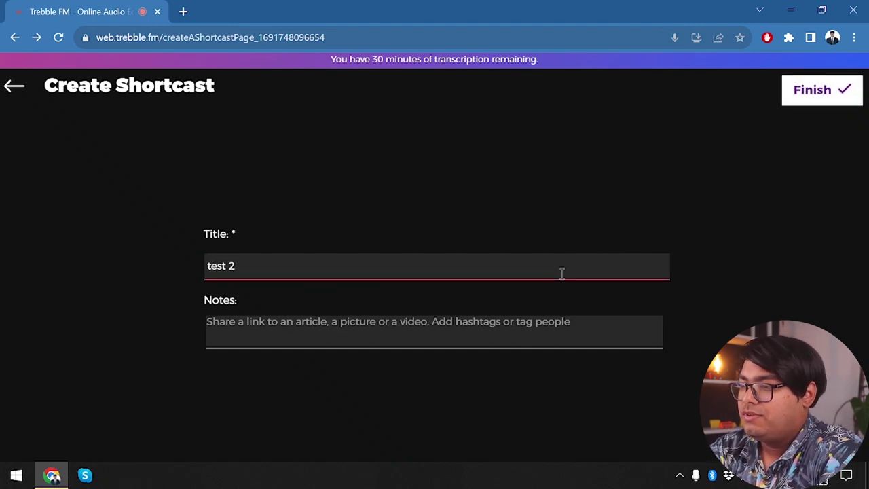
{"action": "left_click", "coordinate": [13, 95]}
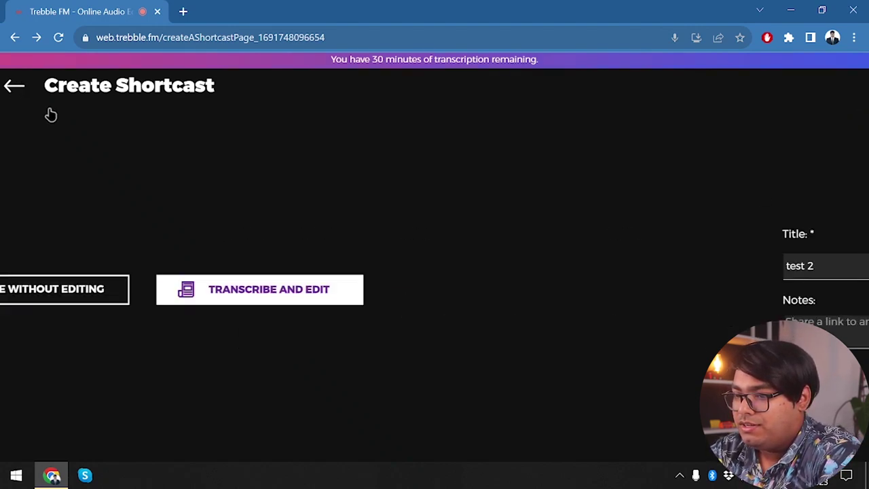
{"action": "left_click", "coordinate": [543, 292]}
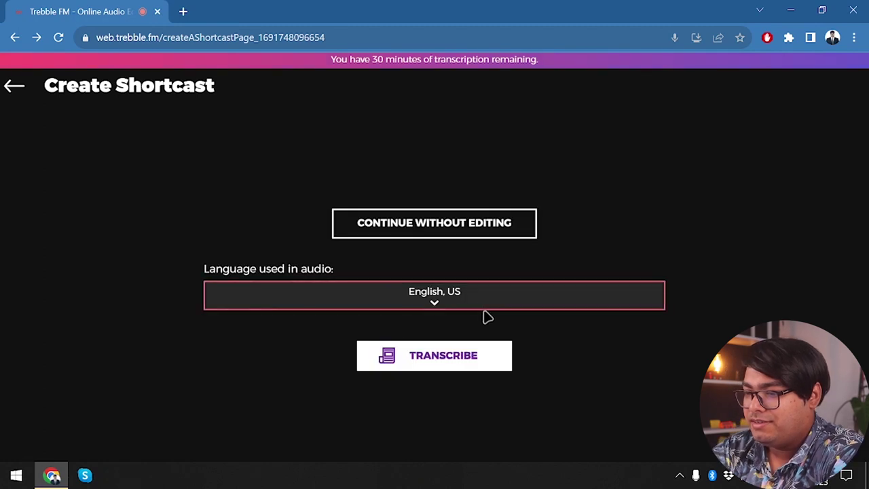
{"action": "left_click", "coordinate": [463, 366]}
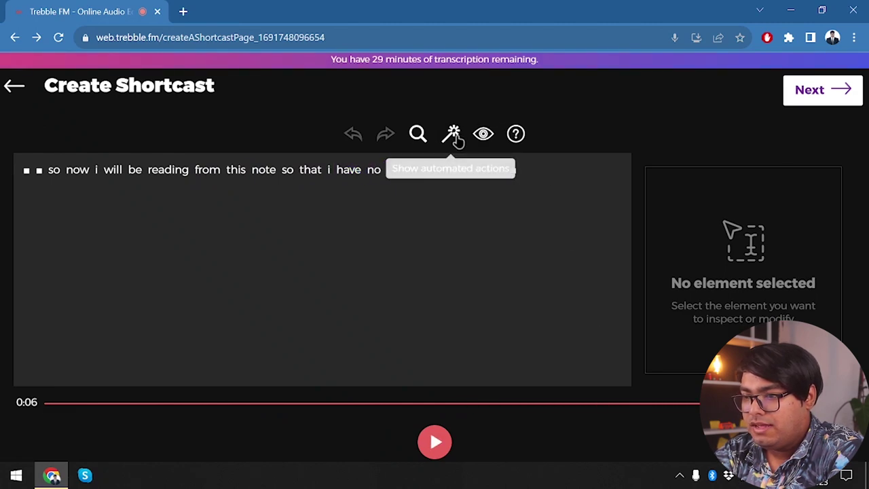
- Switch on Noise Cancellation from the magic wand, play the recording, and continue to Title/Notes
{"action": "left_click", "coordinate": [451, 138]}
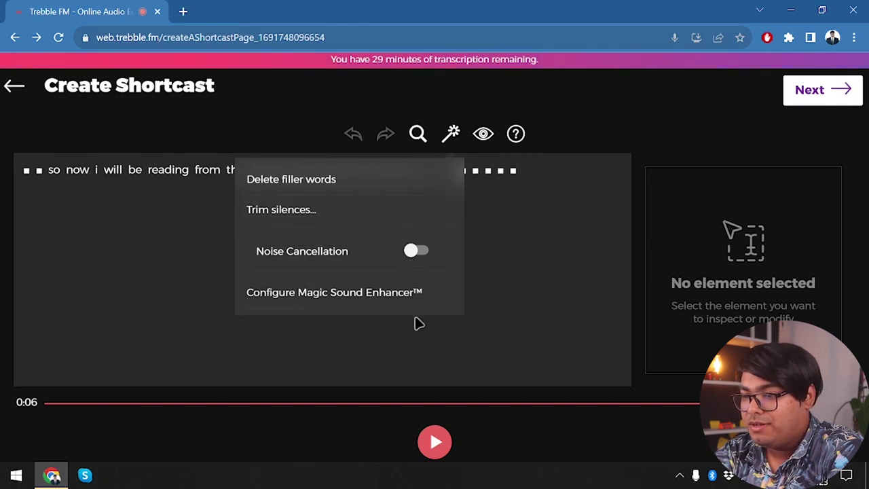
{"action": "left_click", "coordinate": [419, 253]}
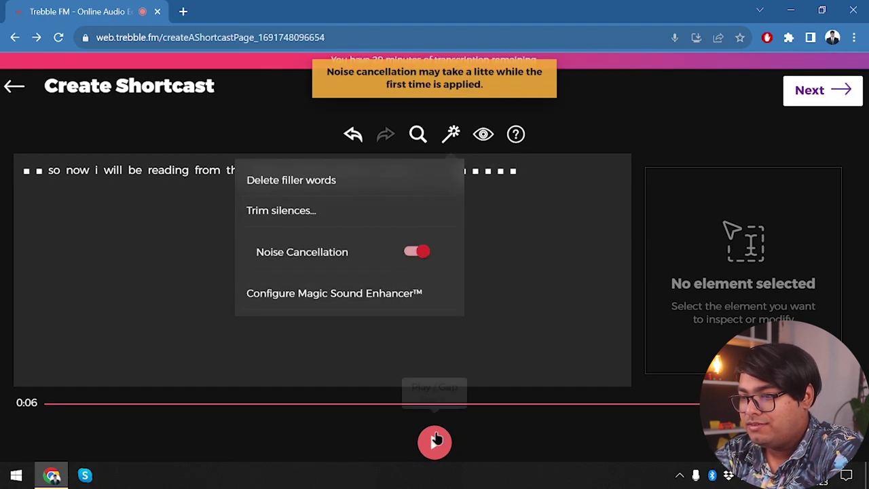
{"action": "left_click", "coordinate": [435, 442]}
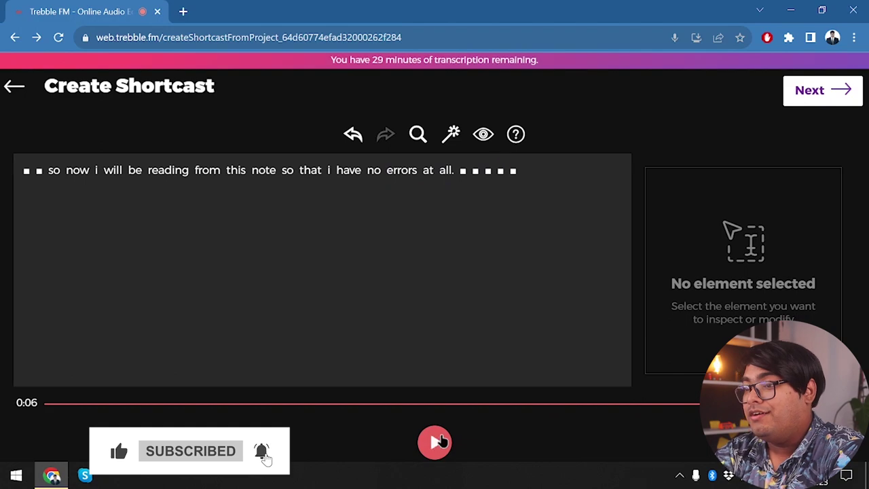
{"action": "left_click", "coordinate": [802, 93]}
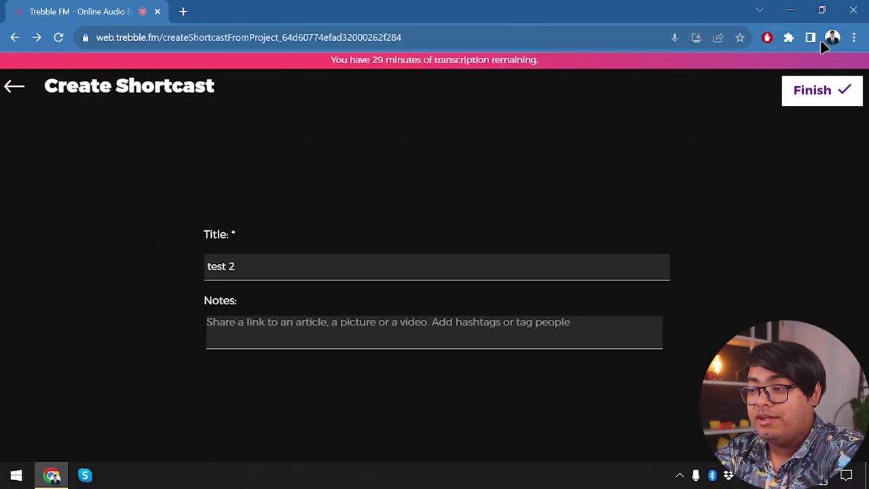
- Finish the 'test 2' shortcast so it is published to My Library beside 'test'
{"action": "left_click", "coordinate": [799, 99]}
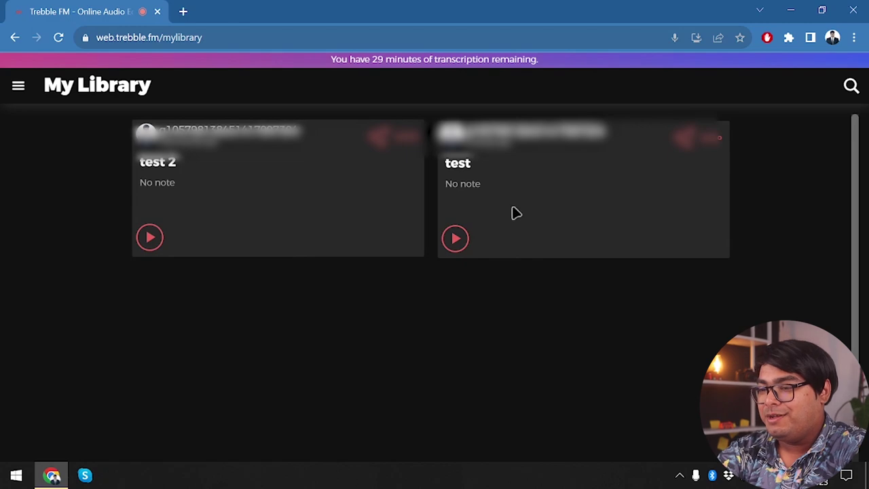
- Use Download Audio from each card's options menu for 'test' and then 'test 2'
{"action": "left_click", "coordinate": [720, 137]}
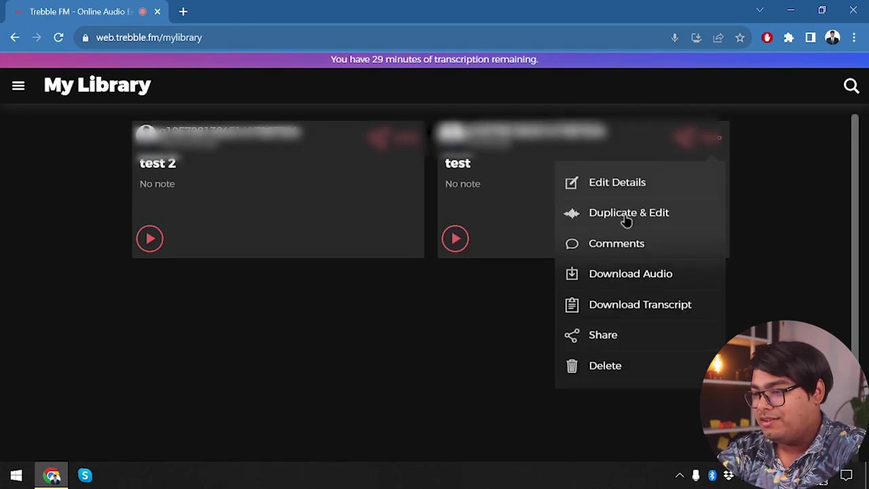
{"action": "left_click", "coordinate": [650, 275]}
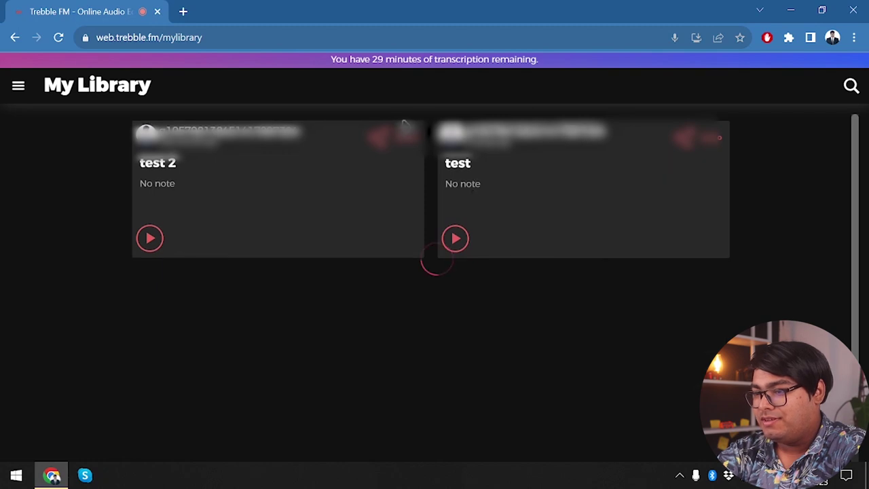
{"action": "left_click", "coordinate": [410, 137]}
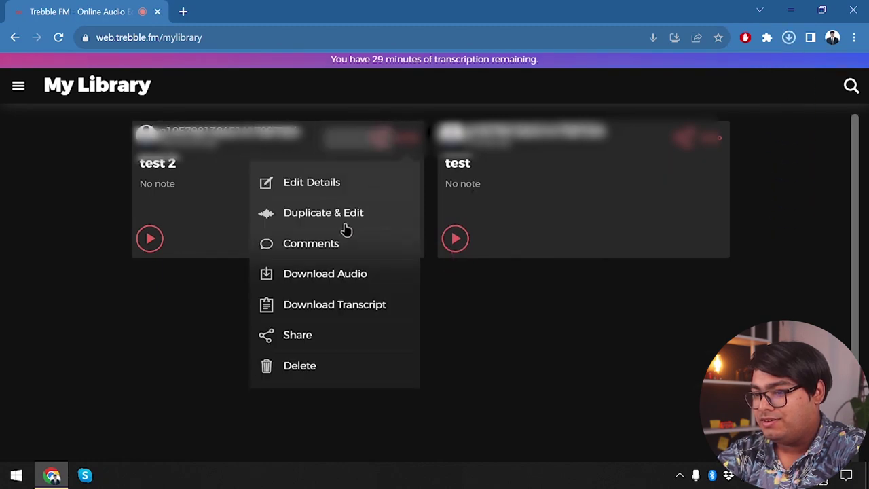
{"action": "left_click", "coordinate": [369, 274]}
{"action": "left_click", "coordinate": [407, 138]}
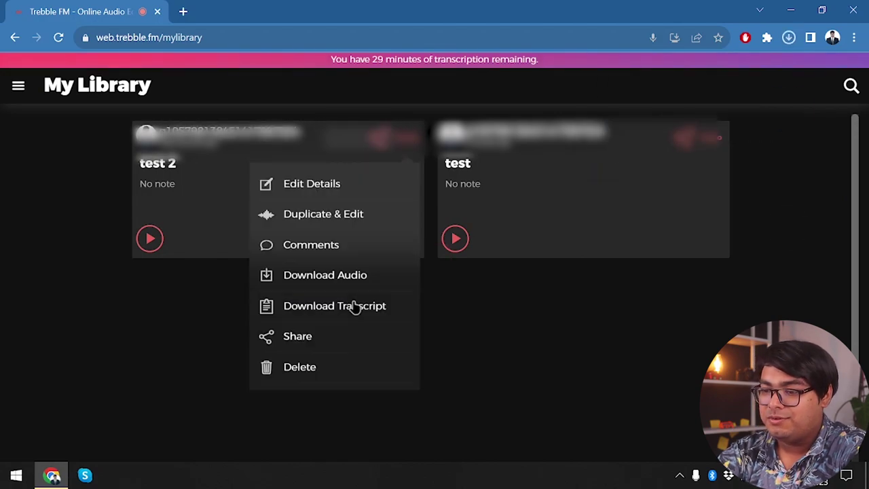
{"action": "left_click", "coordinate": [674, 286]}
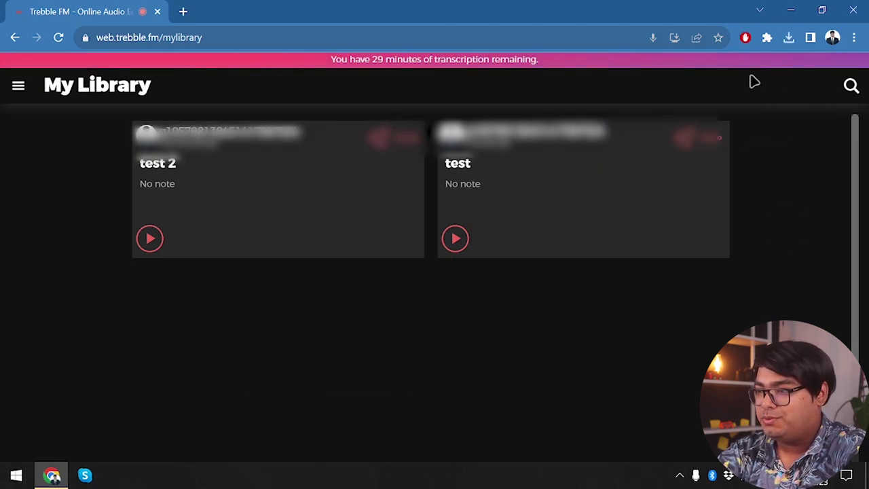
{"action": "left_click", "coordinate": [401, 139]}
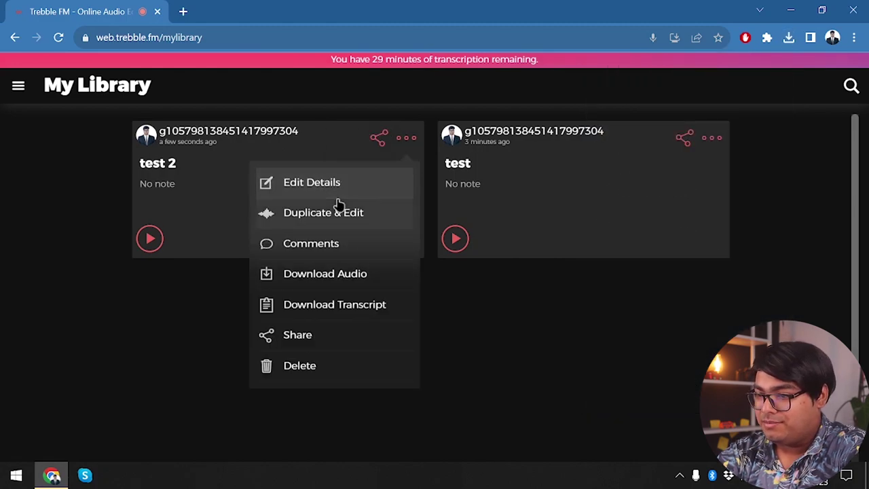
{"action": "left_click", "coordinate": [410, 139]}
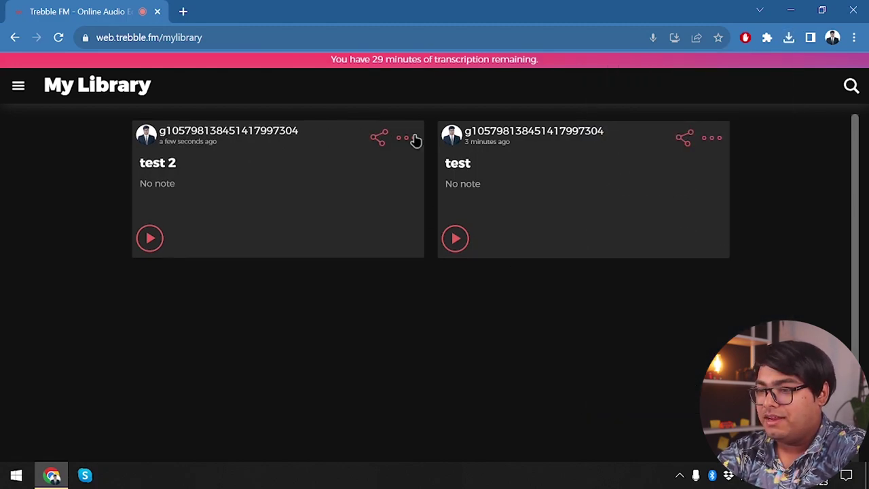
{"action": "left_click", "coordinate": [410, 138]}
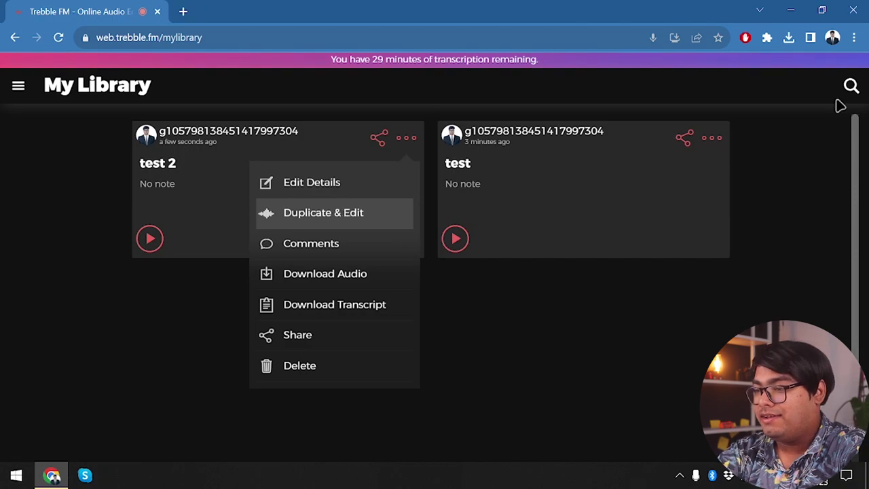
- Open test.wav from Chrome's recent downloads so it plays in VLC media player
{"action": "left_click", "coordinate": [788, 37]}
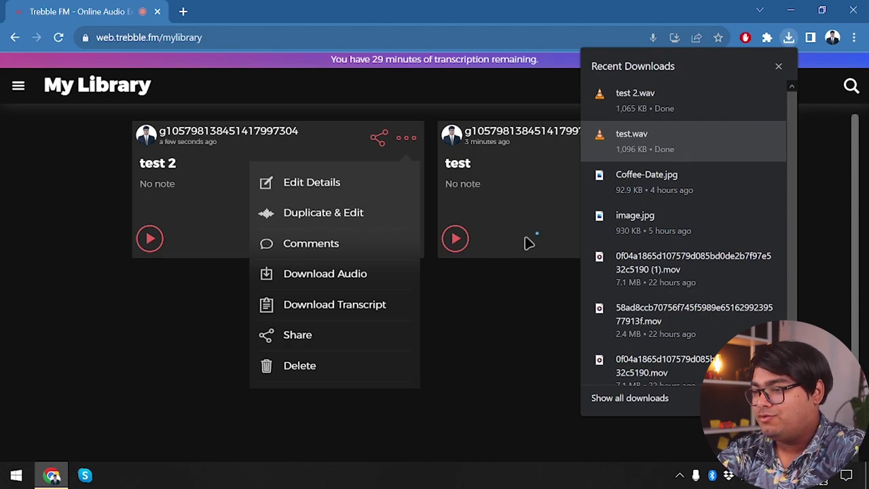
{"action": "left_click", "coordinate": [514, 281]}
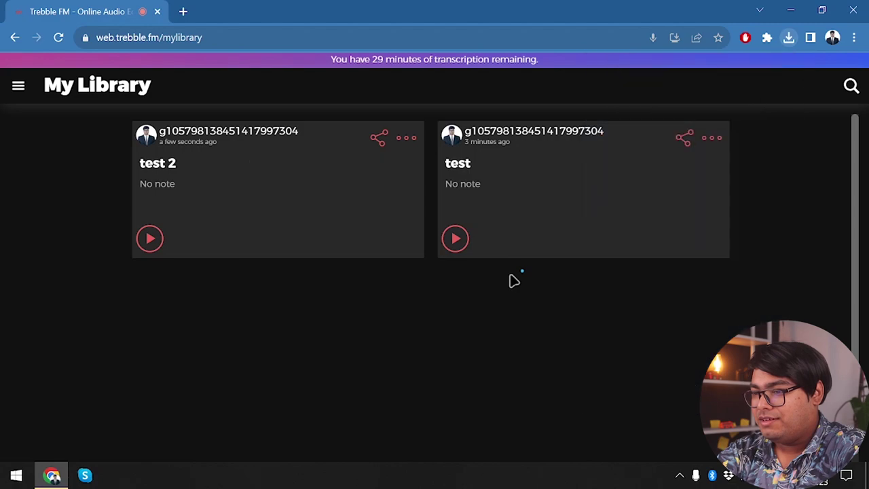
{"action": "left_click", "coordinate": [789, 38]}
{"action": "left_click", "coordinate": [788, 39]}
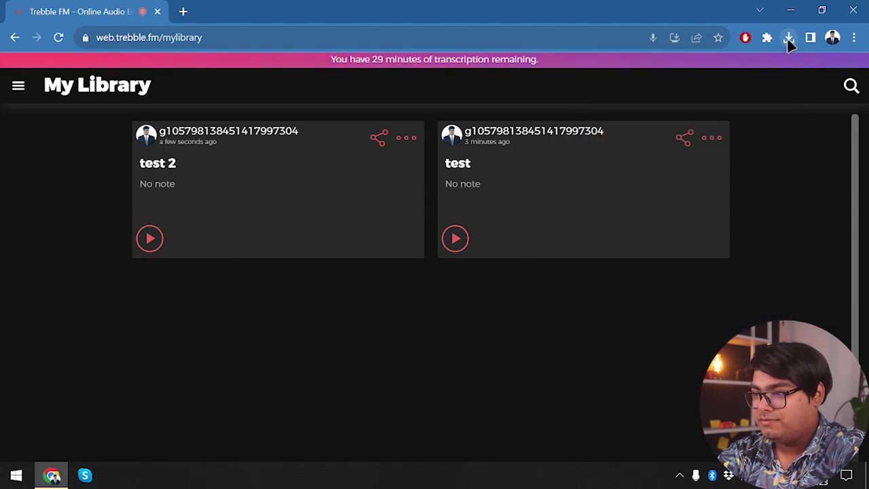
{"action": "left_click", "coordinate": [788, 39]}
{"action": "left_click", "coordinate": [638, 144]}
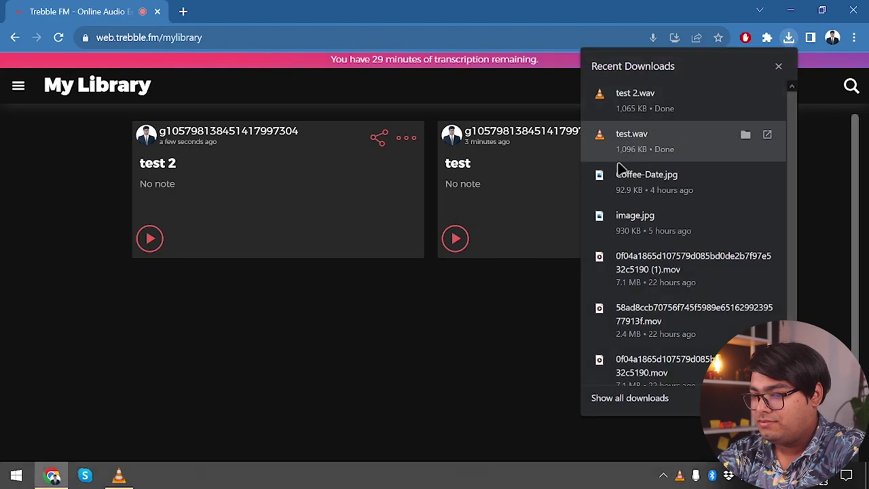
{"action": "left_click", "coordinate": [119, 476]}
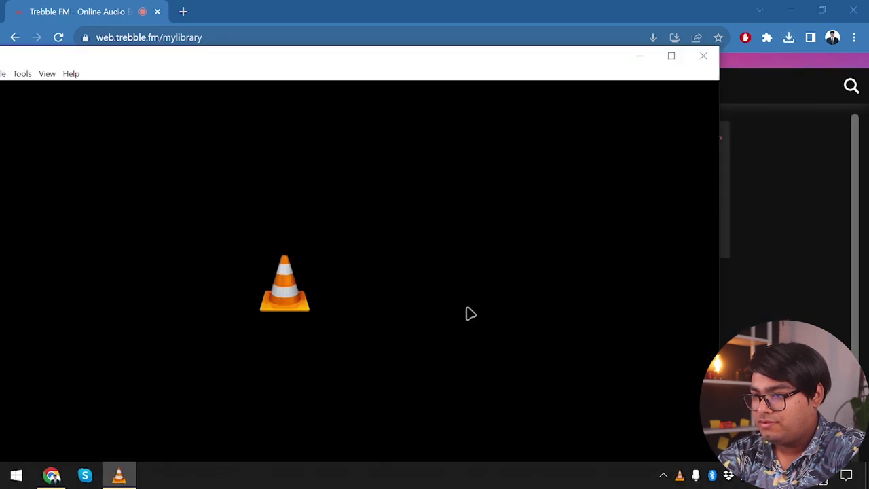
- Maximize and restore the VLC window, then close VLC to return to Trebble's My Library
{"action": "double_click", "coordinate": [533, 68]}
{"action": "left_click_drag", "start_coordinate": [698, 19], "coordinate": [544, 56]}
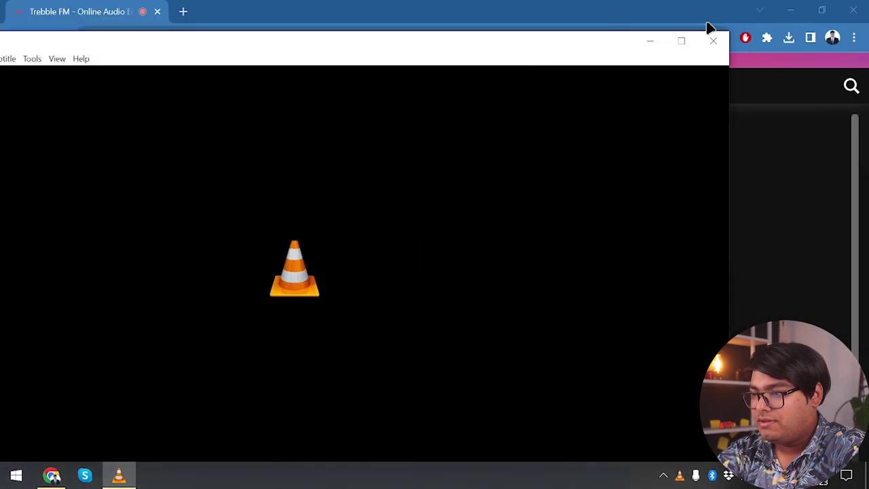
{"action": "left_click", "coordinate": [712, 43]}
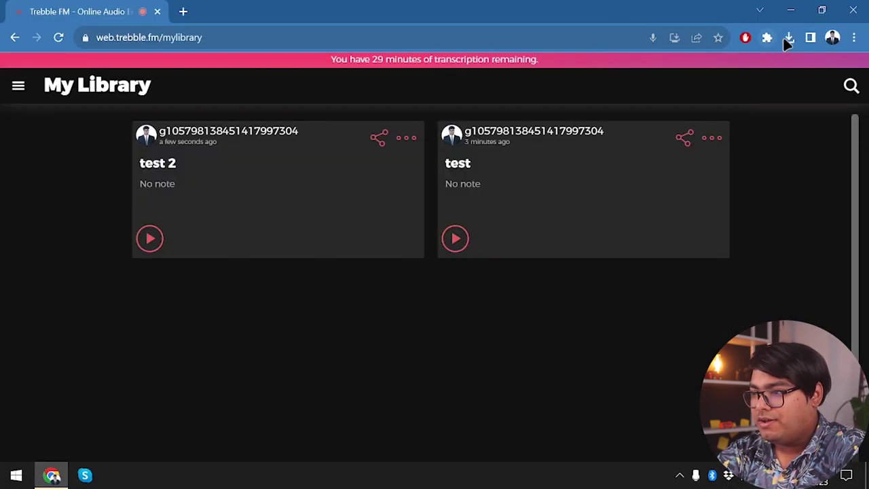
{"action": "left_click", "coordinate": [788, 37]}
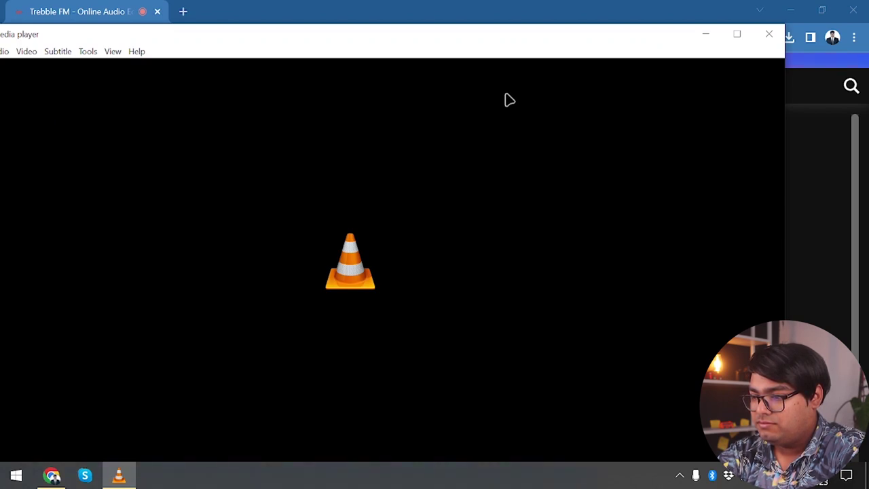
{"action": "left_click", "coordinate": [769, 38]}
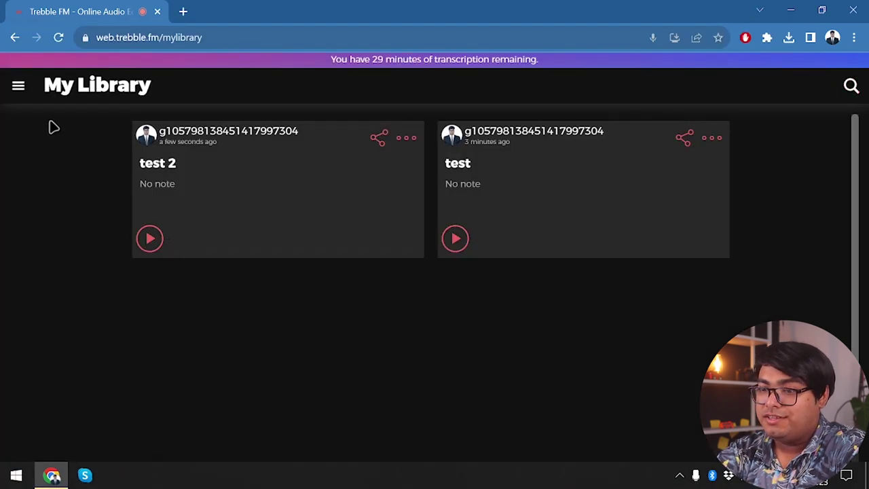
{"action": "left_click", "coordinate": [19, 85]}
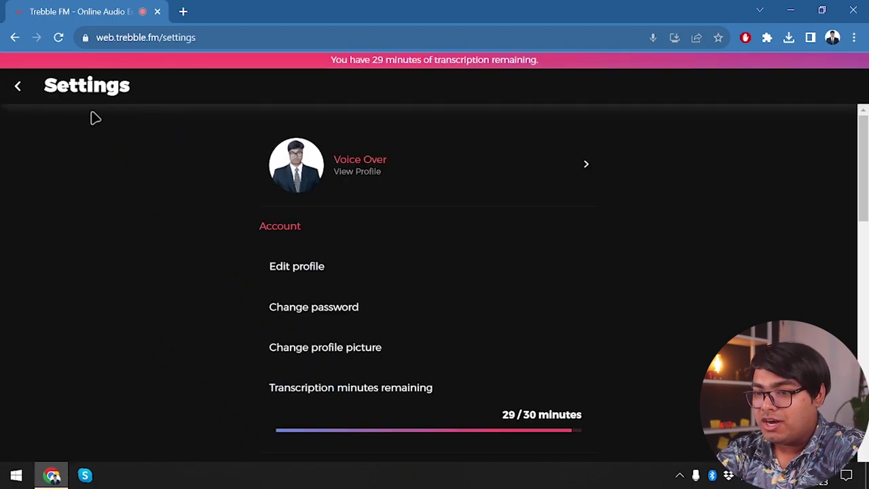
{"action": "left_click", "coordinate": [17, 87]}
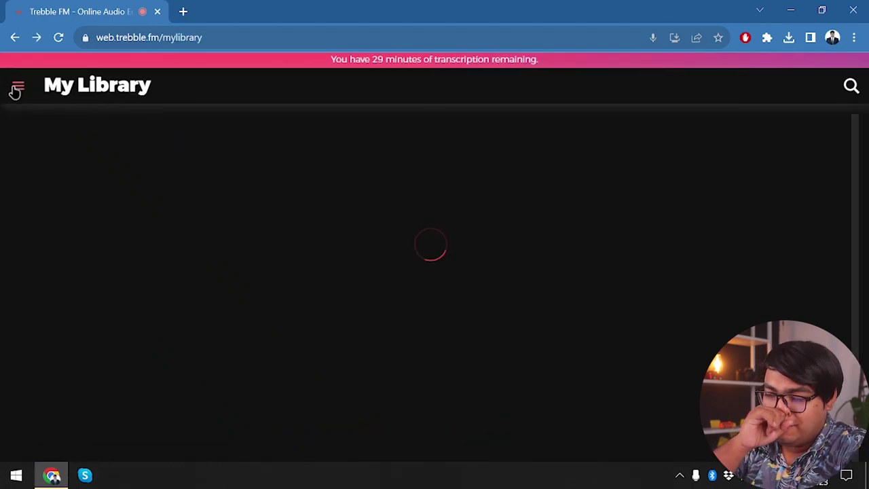